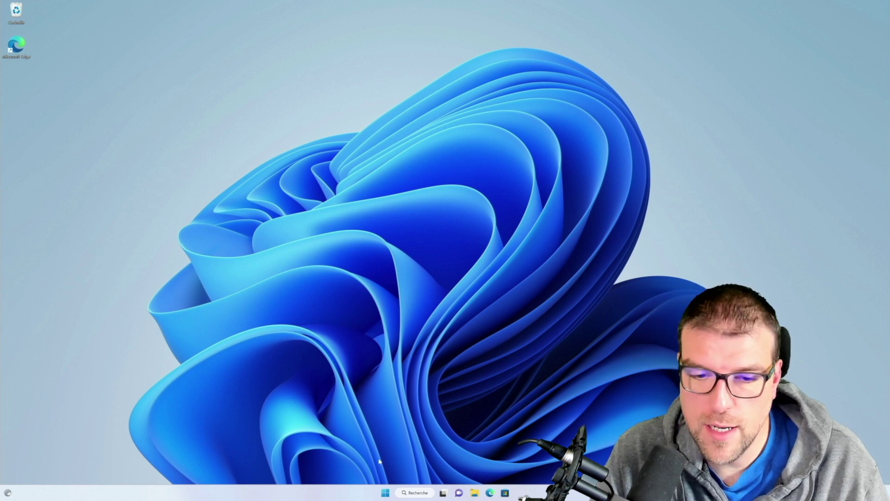
Search Windows for "restaur" and open the system protection settings for creating a restore point.
{"action": "left_click", "coordinate": [418, 492]}
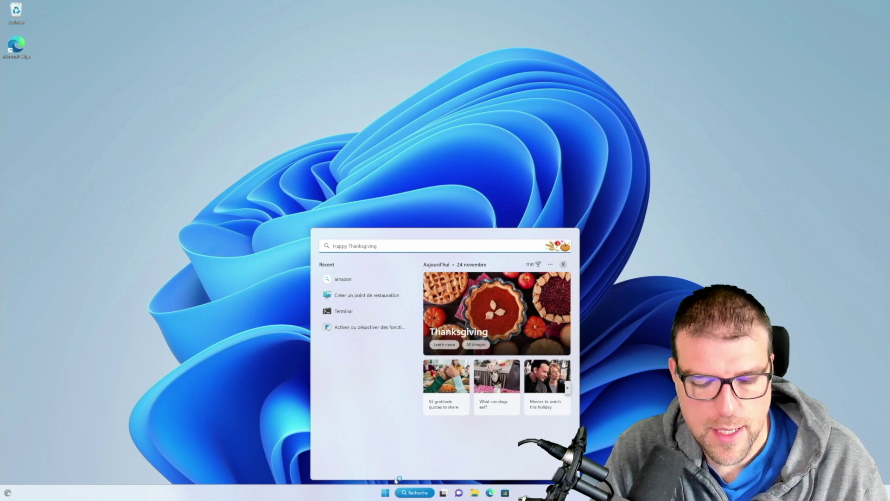
{"action": "type", "text": "restaur"}
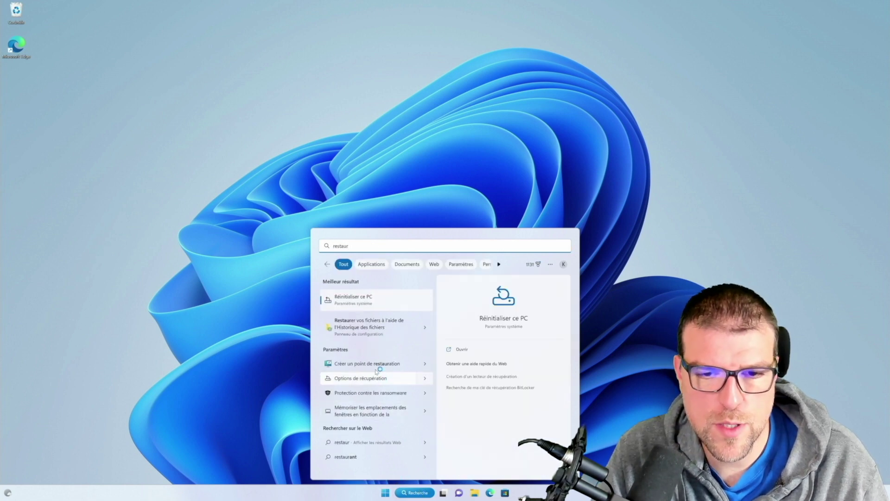
{"action": "left_click", "coordinate": [375, 364]}
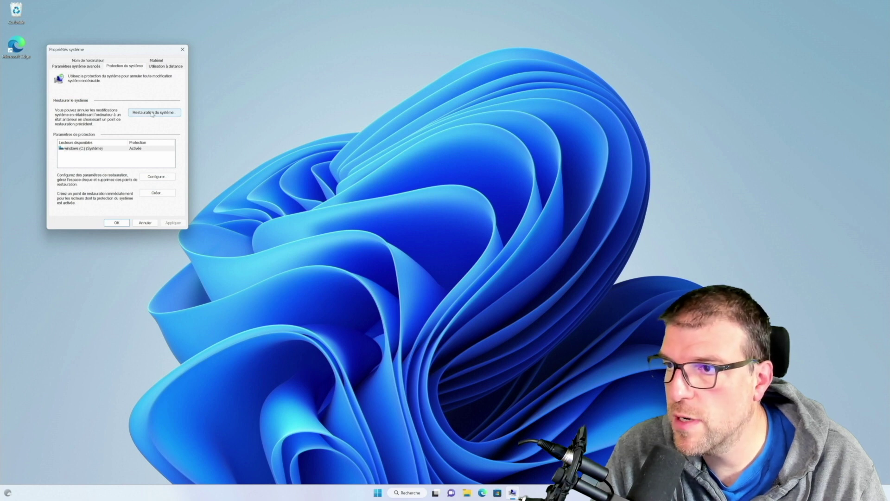
Create a system restore point with the description "avant WSA" and close the system properties.
{"action": "left_click_drag", "start_coordinate": [142, 49], "coordinate": [214, 88]}
{"action": "left_click", "coordinate": [214, 230]}
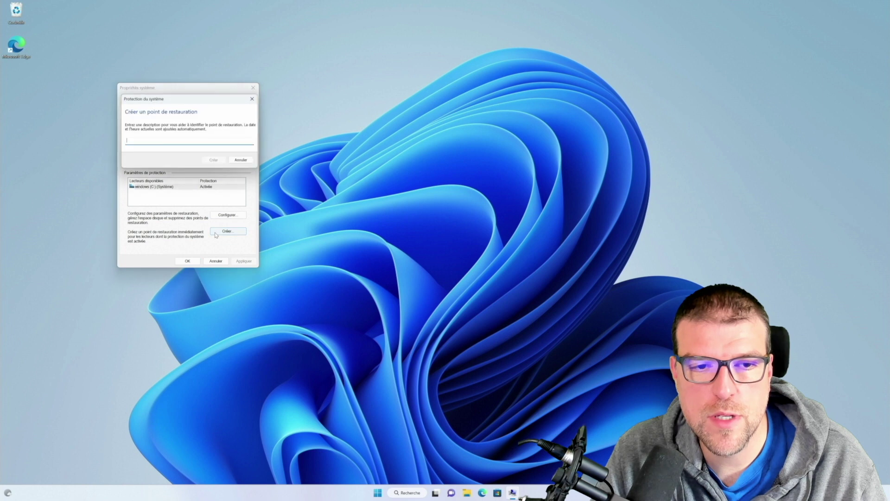
{"action": "type", "text": "avant WSA"}
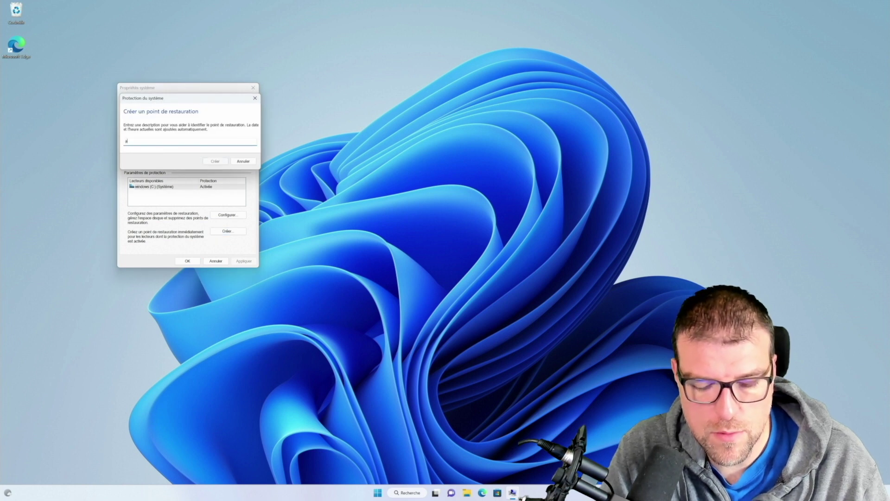
{"action": "left_click", "coordinate": [216, 161]}
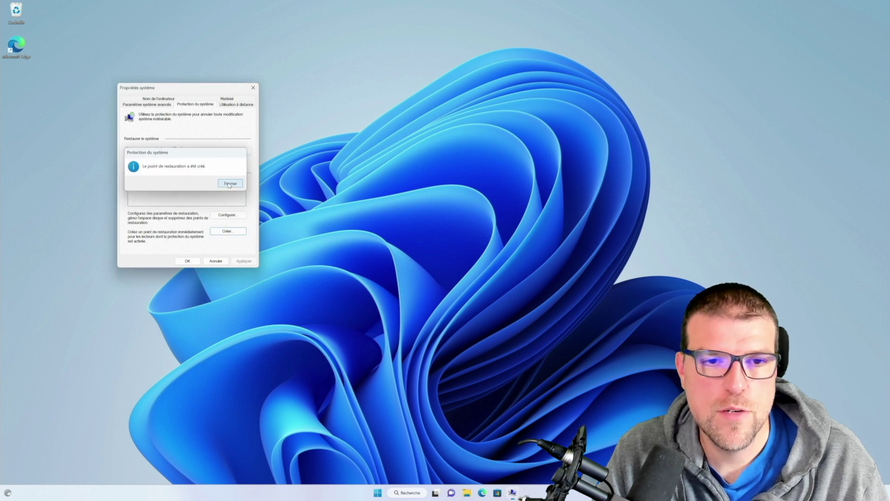
{"action": "left_click", "coordinate": [230, 183]}
{"action": "left_click", "coordinate": [186, 261]}
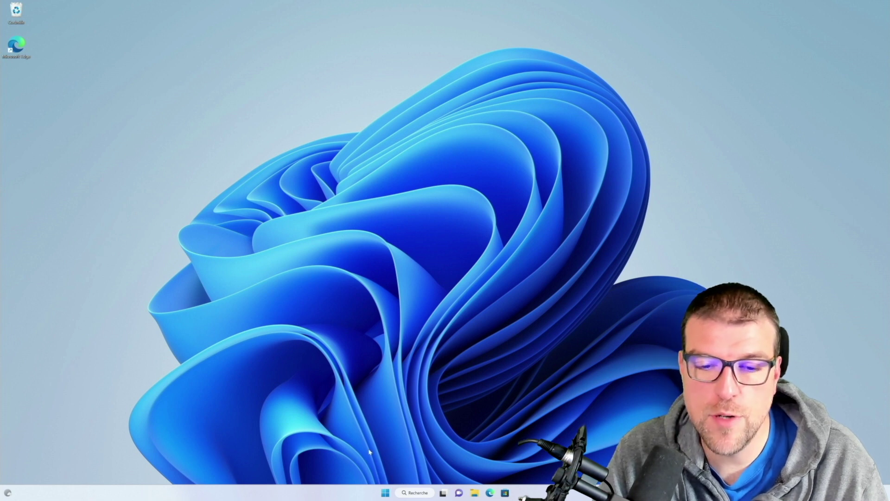
Check the installed Windows version in the system information settings, and close the settings.
{"action": "right_click", "coordinate": [385, 495]}
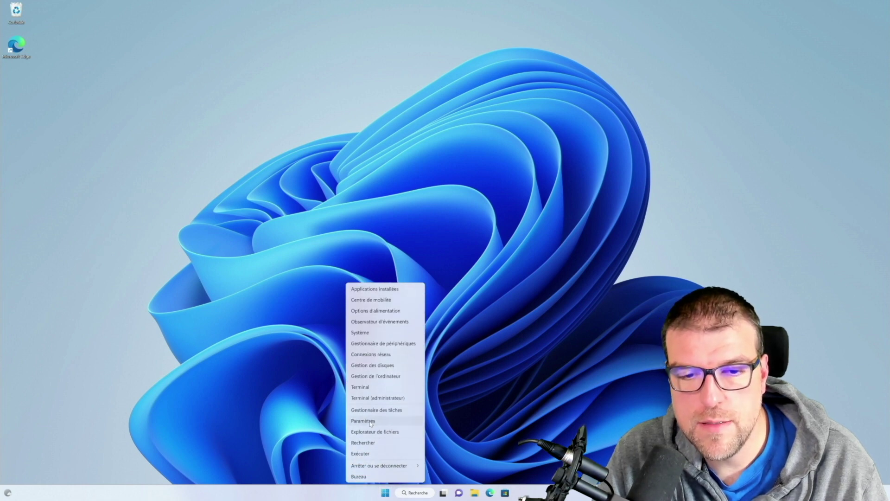
{"action": "left_click", "coordinate": [370, 421]}
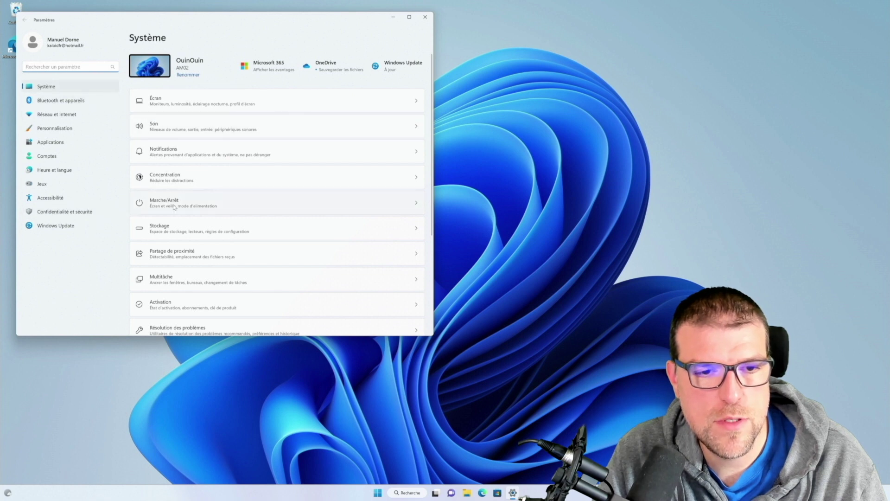
{"action": "scroll", "coordinate": [175, 209], "scroll_direction": "down", "scroll_amount": 3}
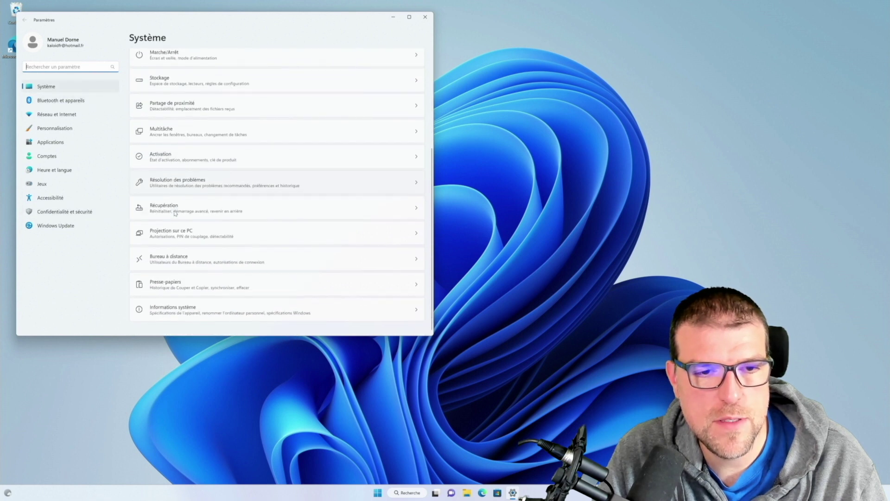
{"action": "left_click", "coordinate": [175, 312]}
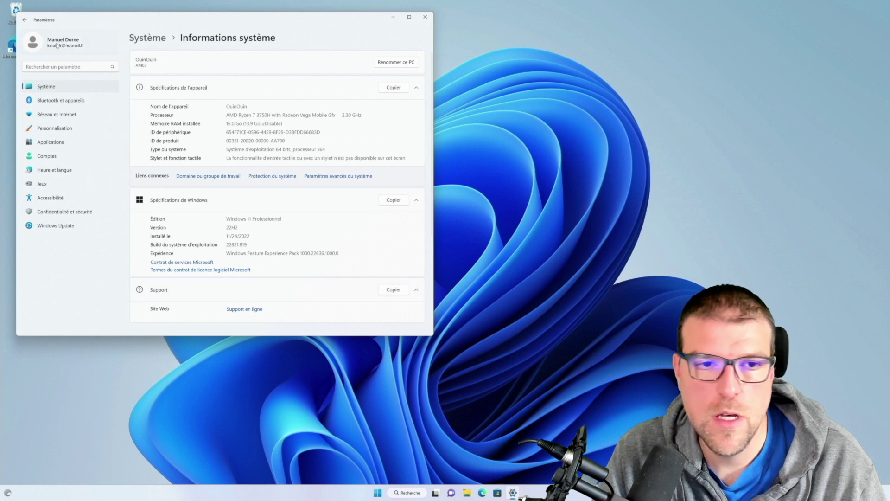
{"action": "left_click_drag", "start_coordinate": [239, 227], "coordinate": [223, 227]}
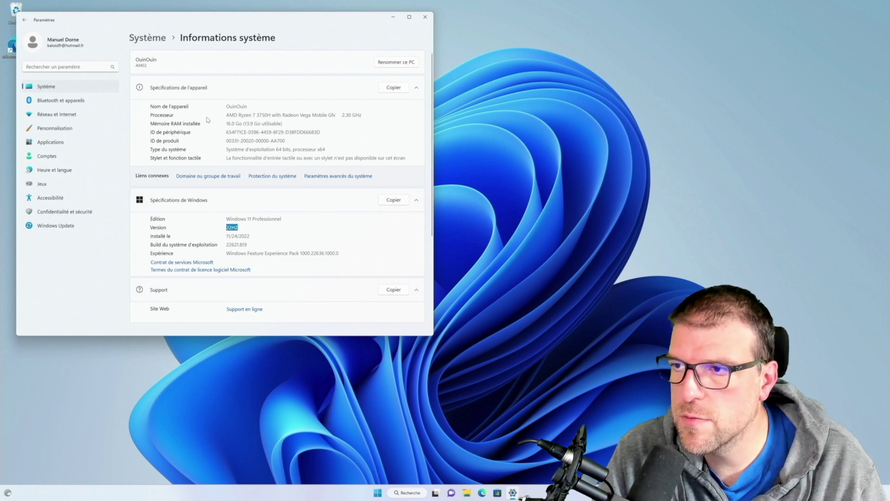
{"action": "left_click", "coordinate": [425, 17]}
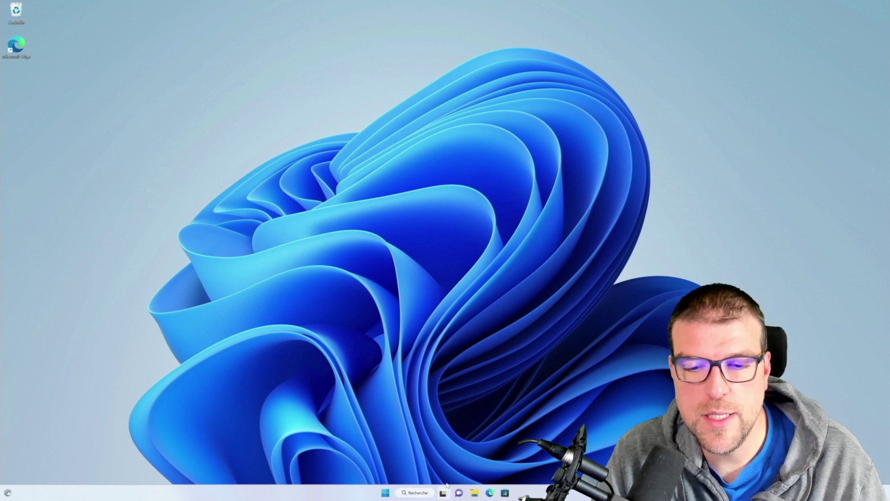
Open Microsoft Store, search for "amazon" and open the Amazon Appstore app page.
{"action": "left_click", "coordinate": [506, 493]}
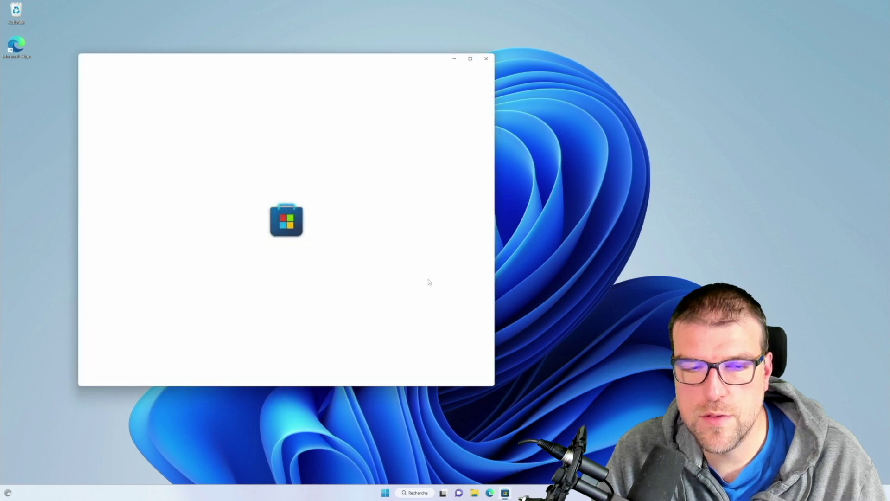
{"action": "type", "text": "amazon"}
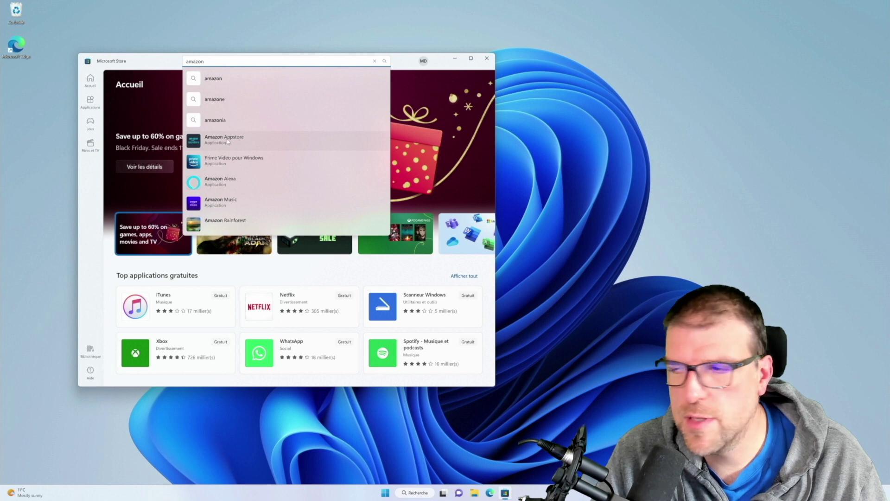
{"action": "left_click", "coordinate": [231, 141]}
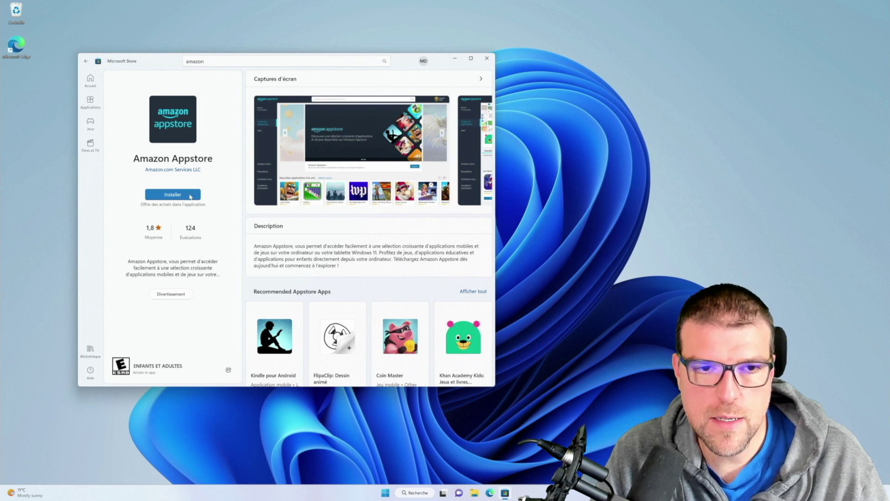
Install Amazon Appstore, authorising the virtualization setup and the Android subsystem download, and restart the PC to complete the configuration.
{"action": "left_click", "coordinate": [189, 197]}
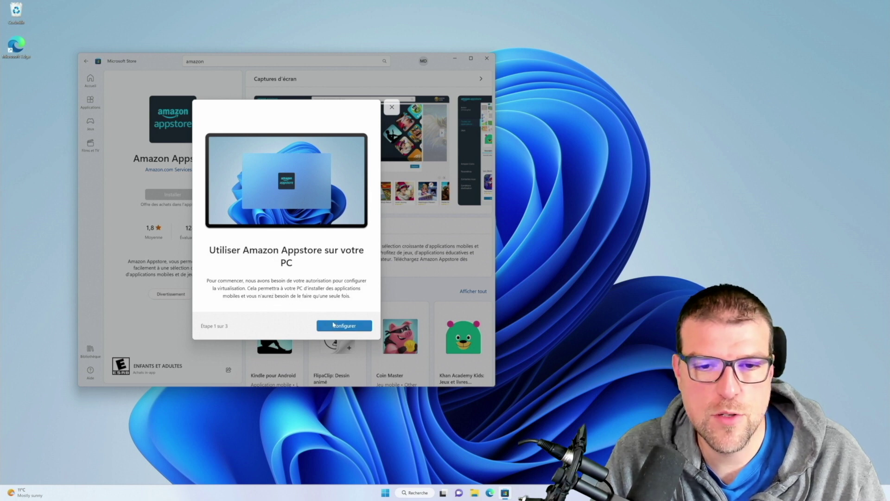
{"action": "left_click", "coordinate": [332, 324]}
{"action": "left_click", "coordinate": [431, 306]}
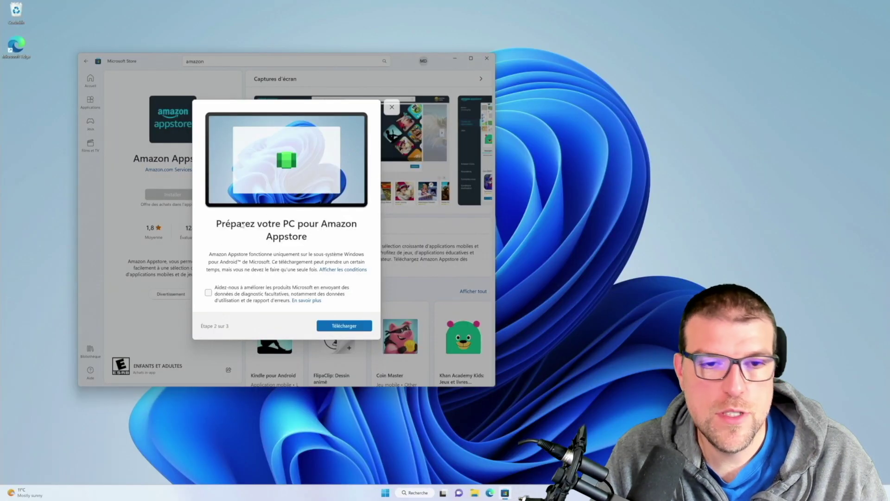
{"action": "left_click", "coordinate": [344, 325]}
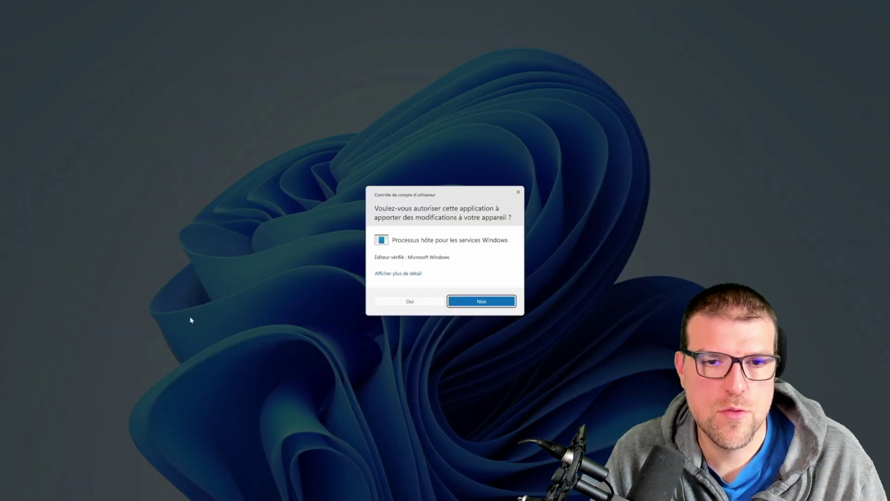
{"action": "left_click", "coordinate": [384, 299]}
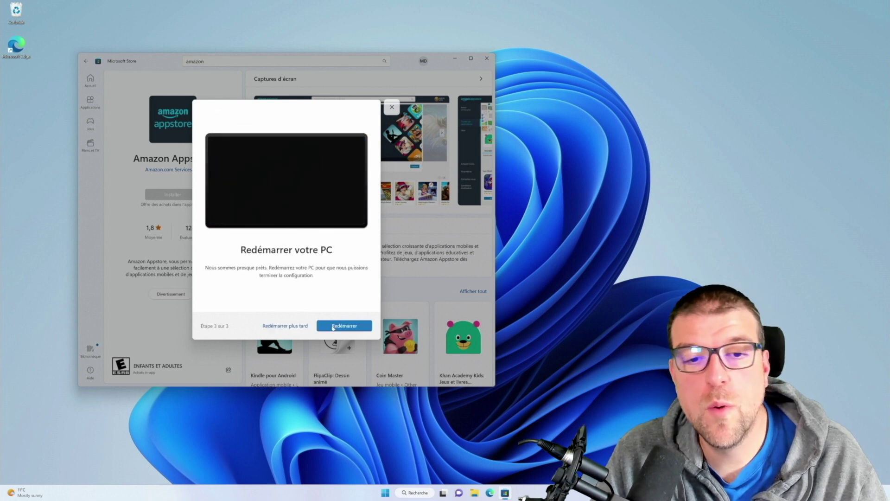
{"action": "left_click", "coordinate": [344, 325]}
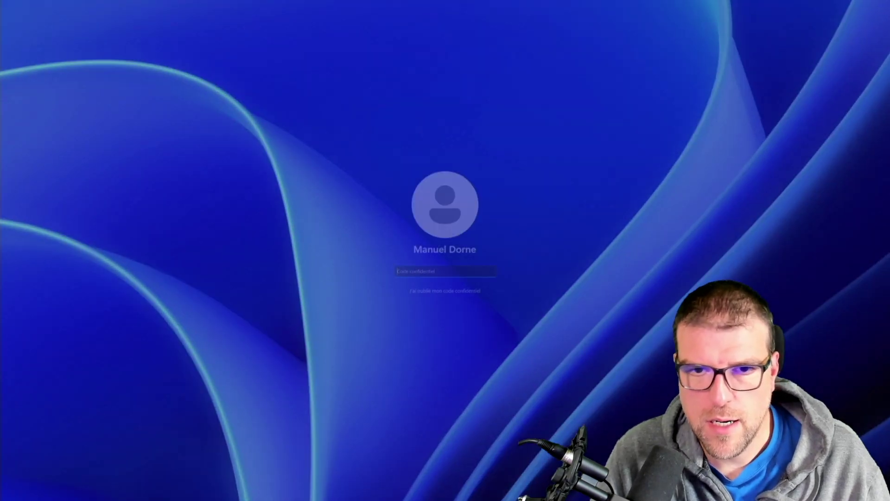
Sign in to Windows with the account PIN, and sign in to the Amazon Appstore as an existing customer.
{"action": "type", "text": "••"}
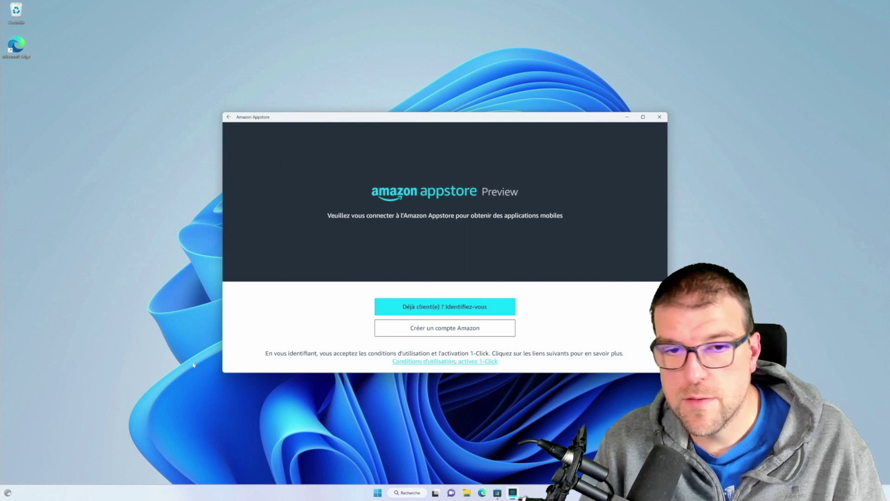
{"action": "left_click", "coordinate": [450, 307]}
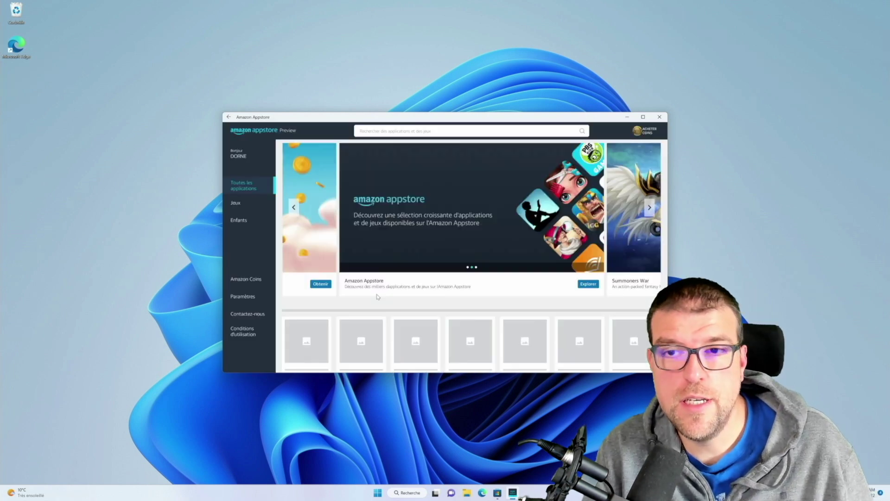
Find the free Sudoku game in the Amazon Appstore's games category and download it.
{"action": "scroll", "coordinate": [370, 284], "scroll_direction": "down", "scroll_amount": 5}
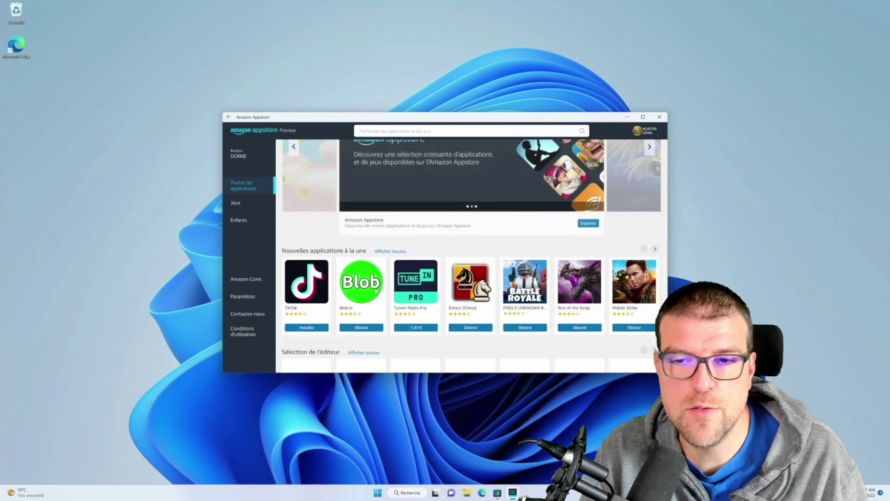
{"action": "scroll", "coordinate": [363, 277], "scroll_direction": "down", "scroll_amount": 4}
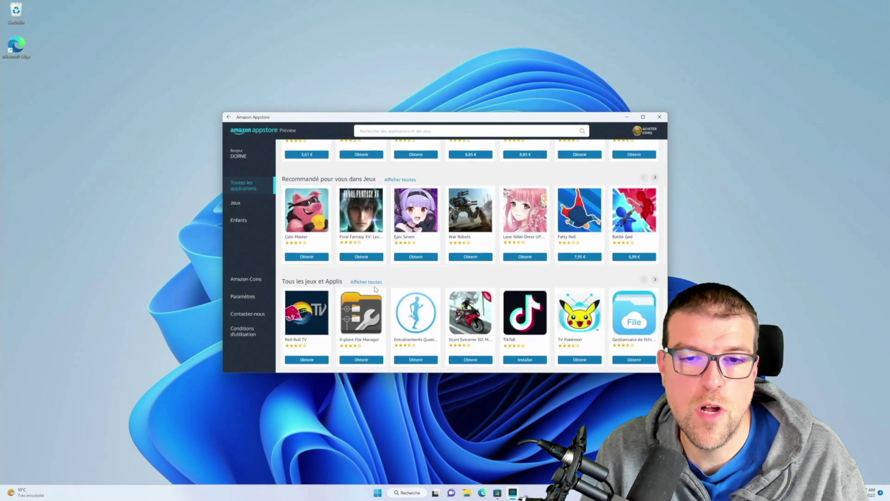
{"action": "scroll", "coordinate": [363, 276], "scroll_direction": "up", "scroll_amount": 6}
{"action": "scroll", "coordinate": [463, 255], "scroll_direction": "down", "scroll_amount": 3}
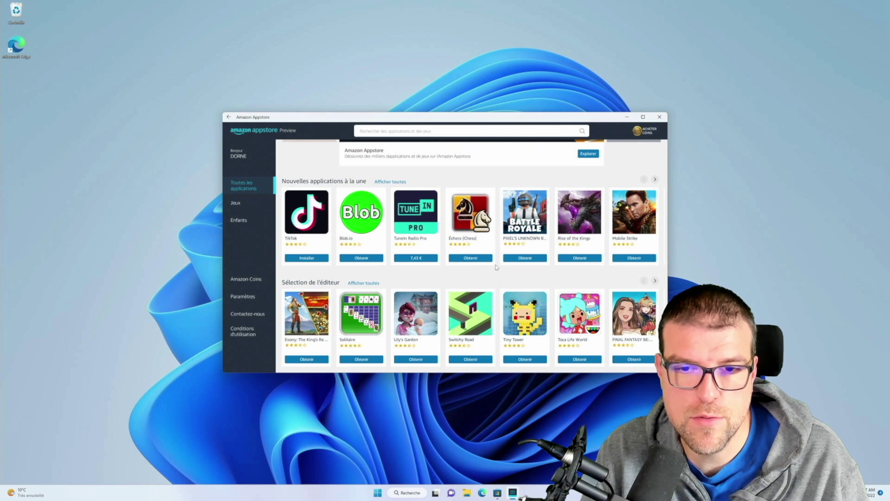
{"action": "left_click", "coordinate": [241, 202]}
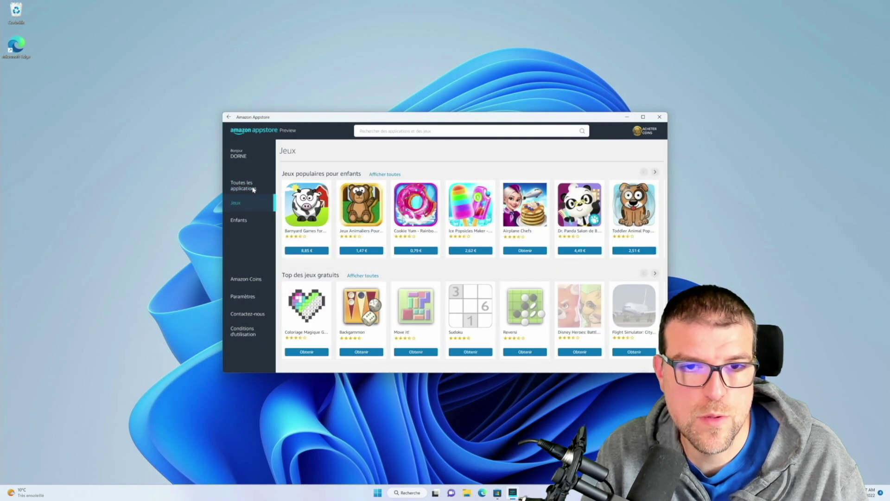
{"action": "scroll", "coordinate": [480, 255], "scroll_direction": "down", "scroll_amount": 2}
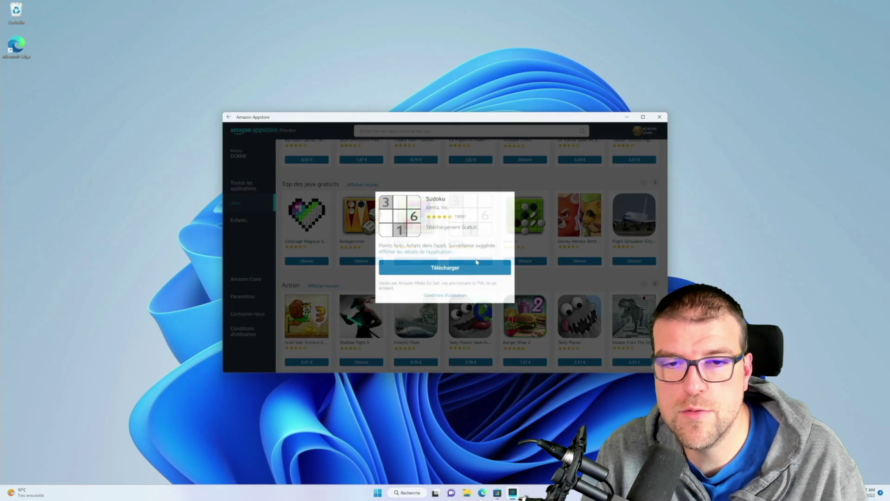
{"action": "left_click", "coordinate": [422, 268]}
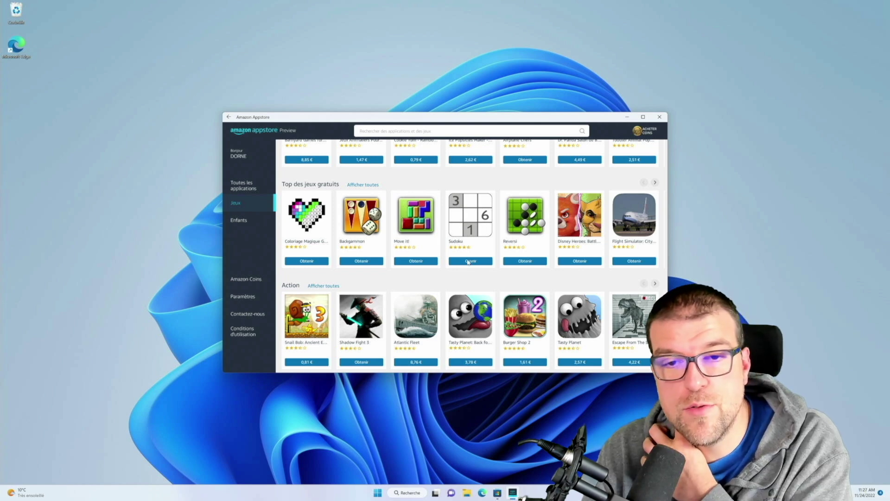
Test the installed Sudoku game by launching it from its Appstore listing and from a Windows search for "sudoku", and close it.
{"action": "left_click", "coordinate": [469, 261]}
{"action": "left_click_drag", "start_coordinate": [454, 179], "coordinate": [219, 129]}
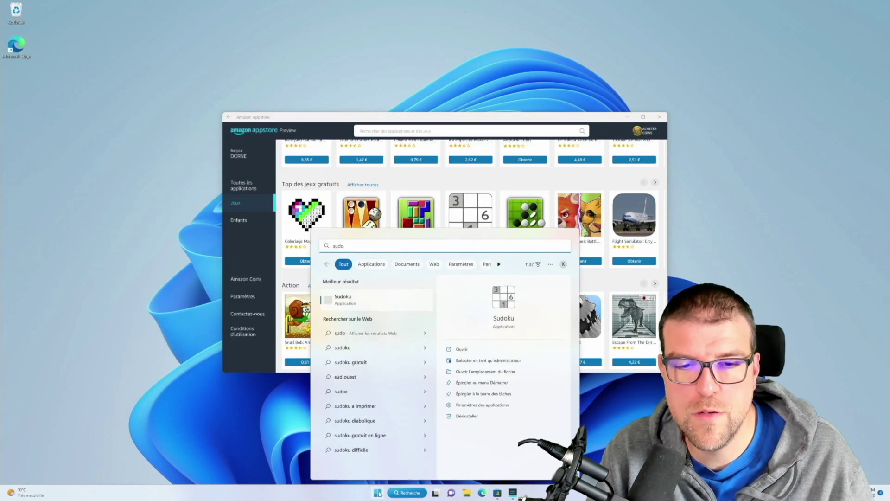
{"action": "left_click", "coordinate": [379, 493]}
{"action": "left_click", "coordinate": [379, 493]}
{"action": "key", "text": "super"}
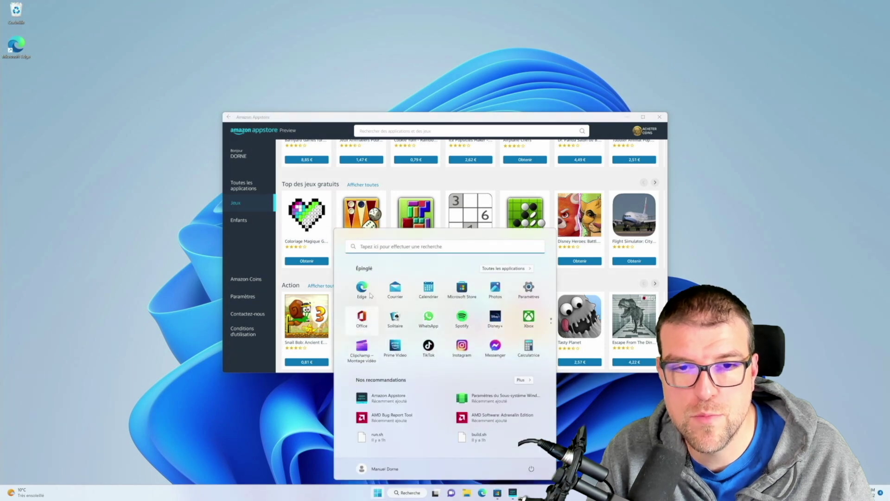
{"action": "type", "text": "sudoku"}
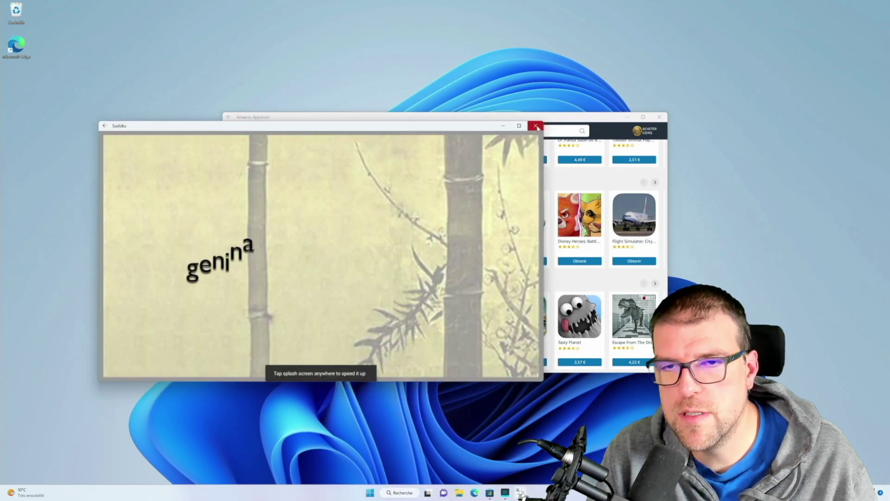
{"action": "left_click", "coordinate": [536, 126]}
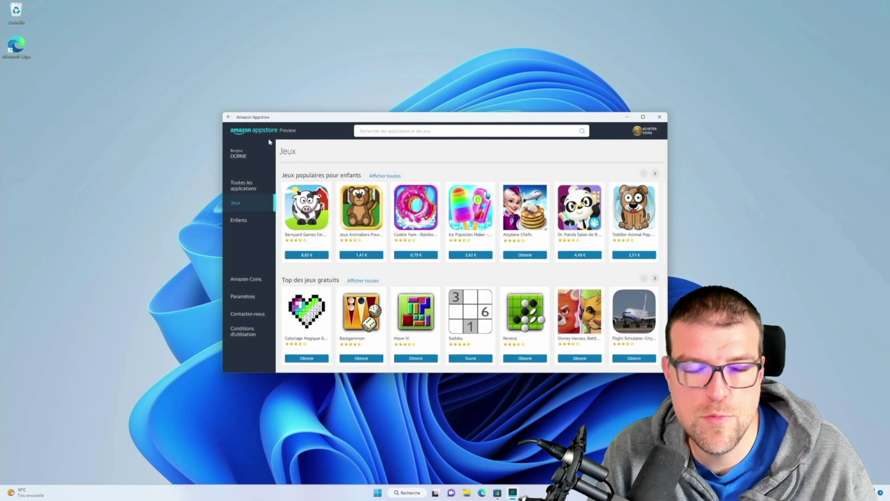
View the recently added apps in the Windows Start menu and return to the Amazon Appstore.
{"action": "left_click", "coordinate": [377, 488]}
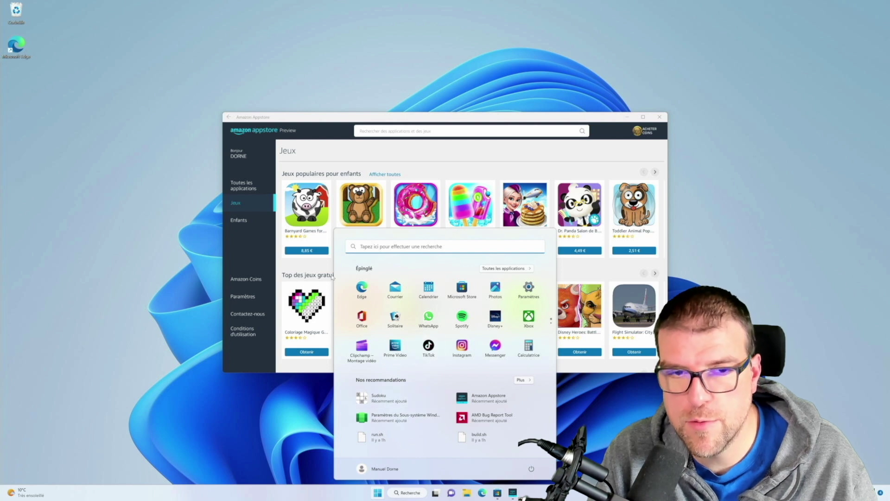
{"action": "left_click", "coordinate": [431, 156]}
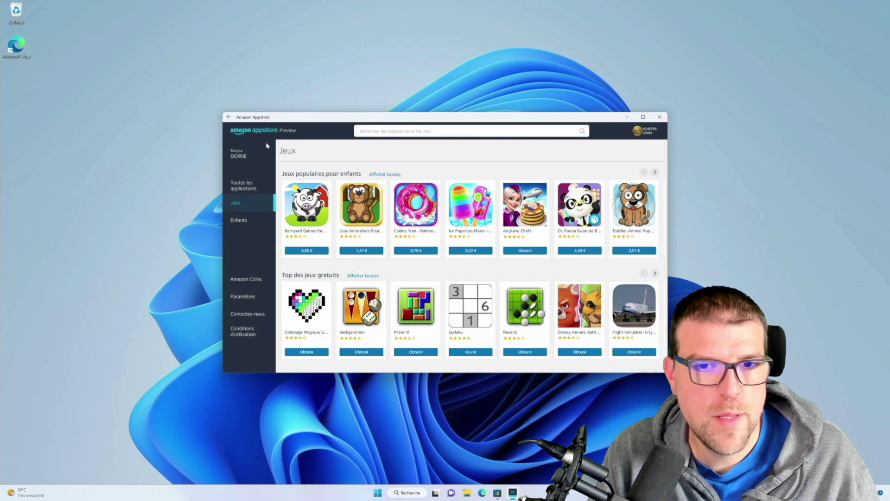
{"action": "scroll", "coordinate": [514, 153], "scroll_direction": "down", "scroll_amount": 2}
{"action": "scroll", "coordinate": [515, 154], "scroll_direction": "up", "scroll_amount": 2}
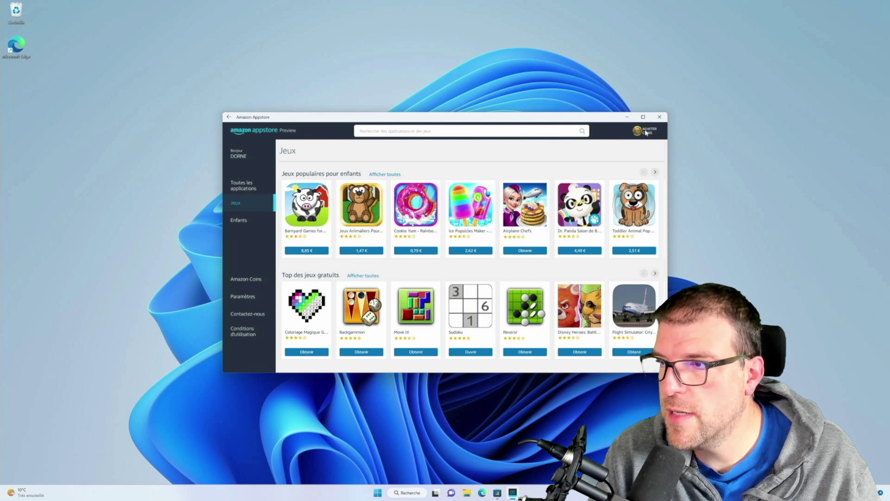
Switch to Microsoft Edge, search the web for "apkpure", and open the apkpure.com site, giving consent to its data use.
{"action": "left_click", "coordinate": [482, 492]}
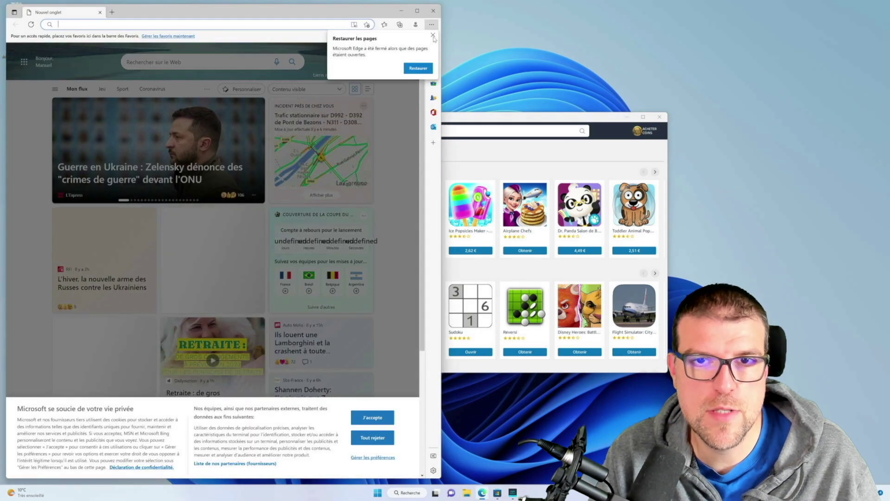
{"action": "left_click", "coordinate": [432, 35]}
{"action": "left_click", "coordinate": [314, 24]}
{"action": "type", "text": "apkpure"}
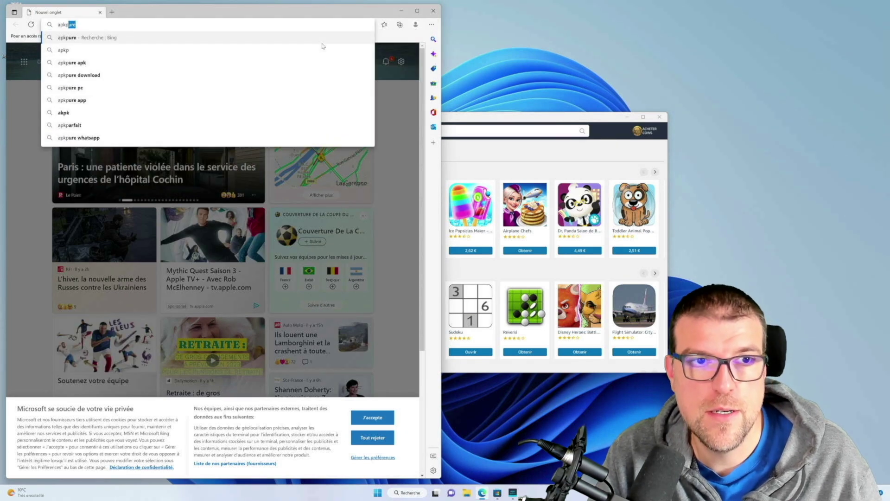
{"action": "key", "text": "Return"}
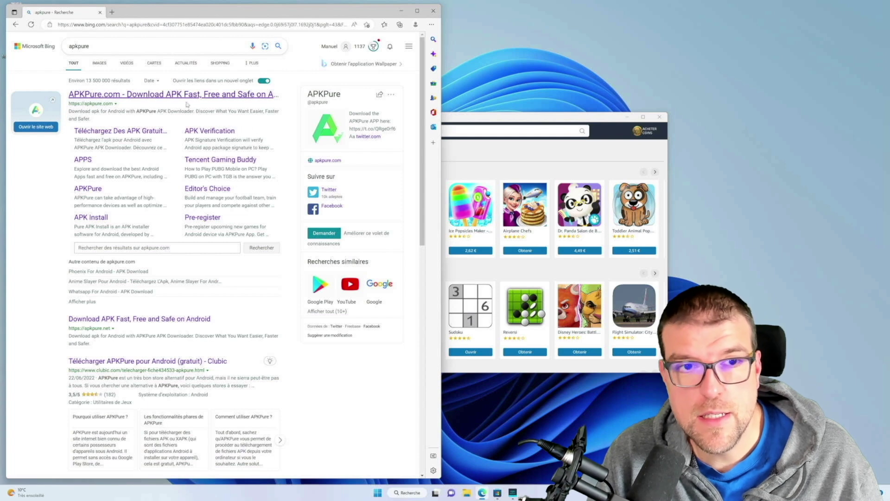
{"action": "left_click", "coordinate": [98, 103]}
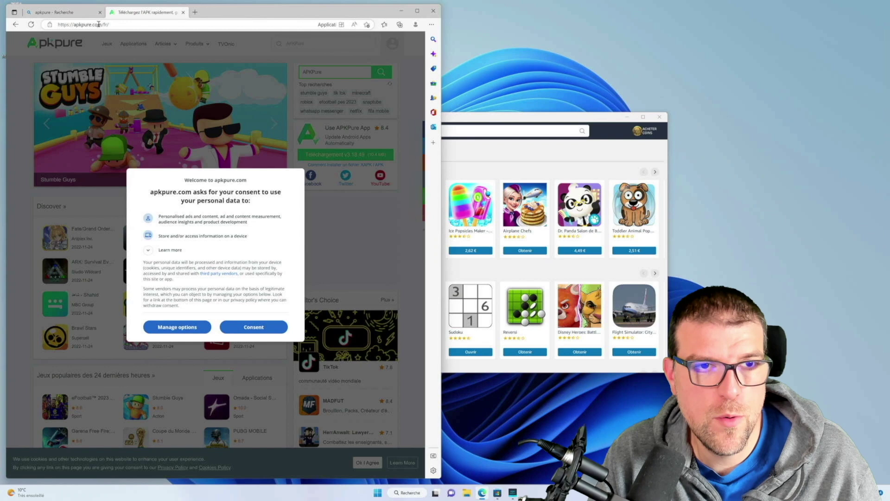
{"action": "left_click", "coordinate": [254, 327]}
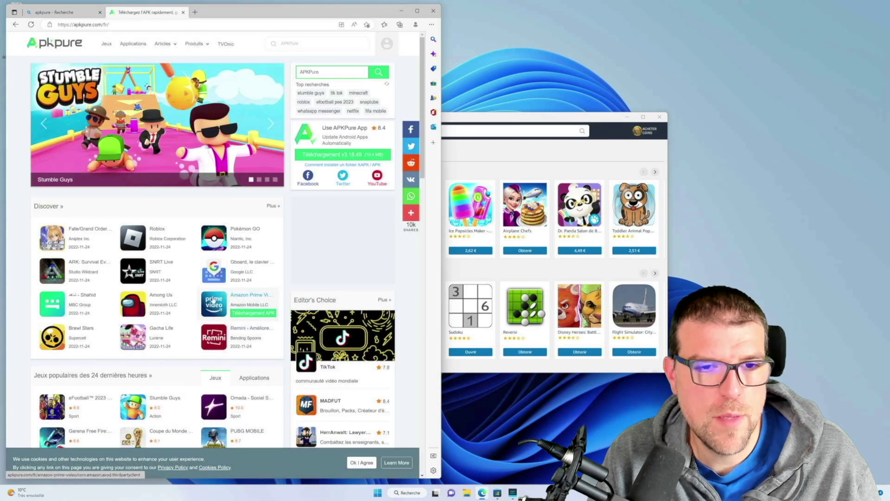
{"action": "scroll", "coordinate": [212, 300], "scroll_direction": "down", "scroll_amount": 3}
{"action": "scroll", "coordinate": [212, 301], "scroll_direction": "down", "scroll_amount": 2}
{"action": "scroll", "coordinate": [212, 300], "scroll_direction": "up", "scroll_amount": 5}
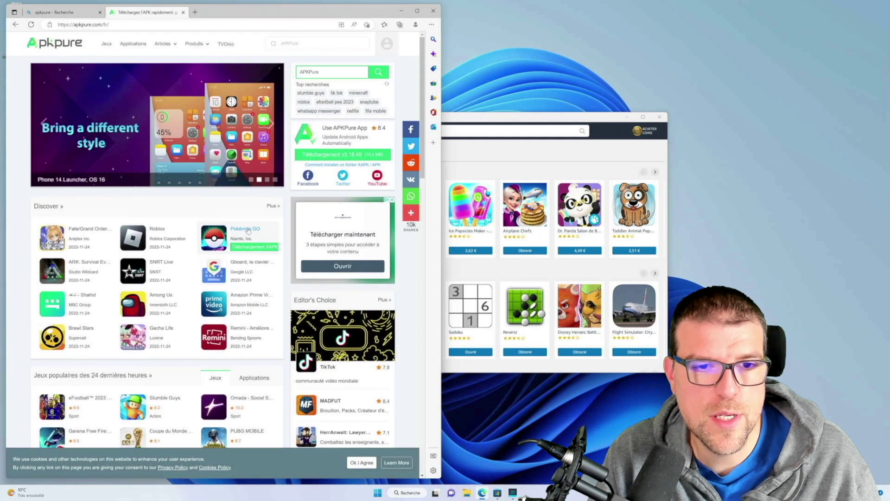
Switch to the Amazon Appstore, search it for "pokemon go", and close the Appstore.
{"action": "left_click", "coordinate": [565, 178]}
{"action": "left_click", "coordinate": [446, 130]}
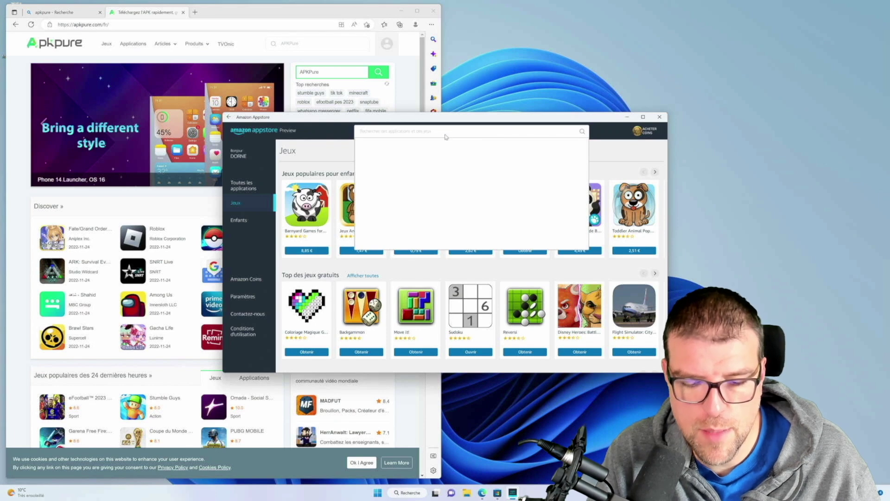
{"action": "type", "text": "pukemon"}
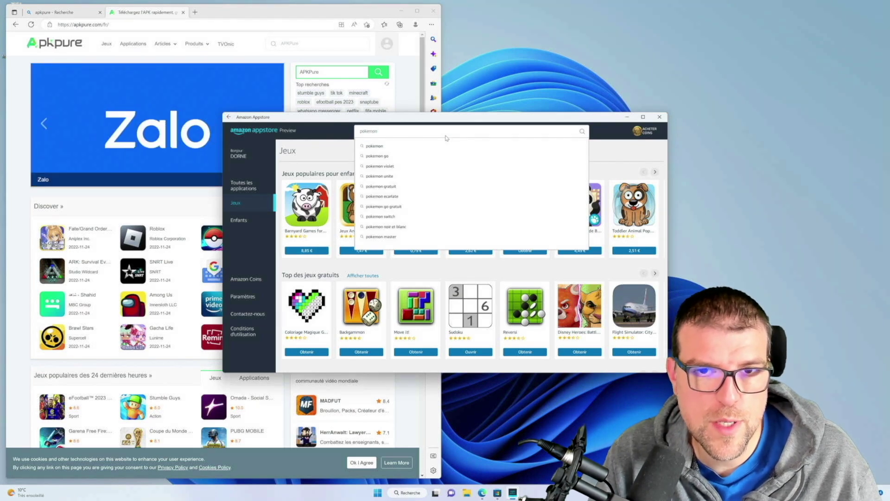
{"action": "left_click", "coordinate": [394, 158]}
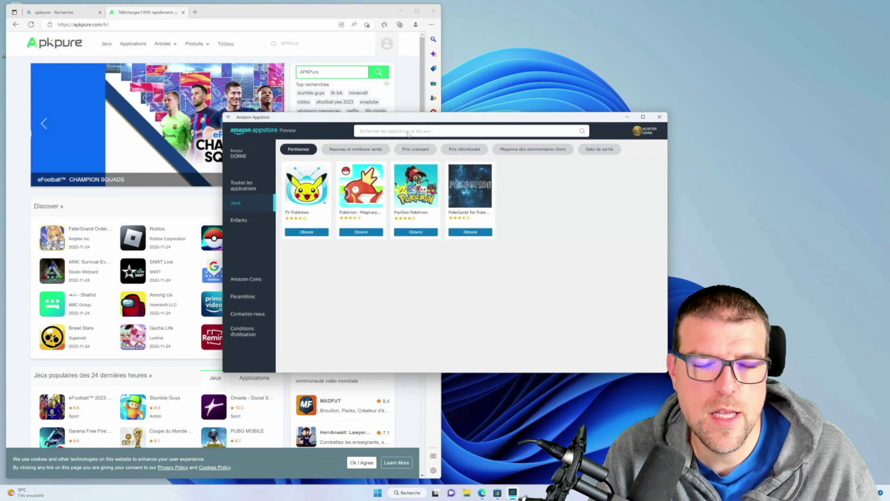
{"action": "left_click_drag", "start_coordinate": [340, 120], "coordinate": [392, 142]}
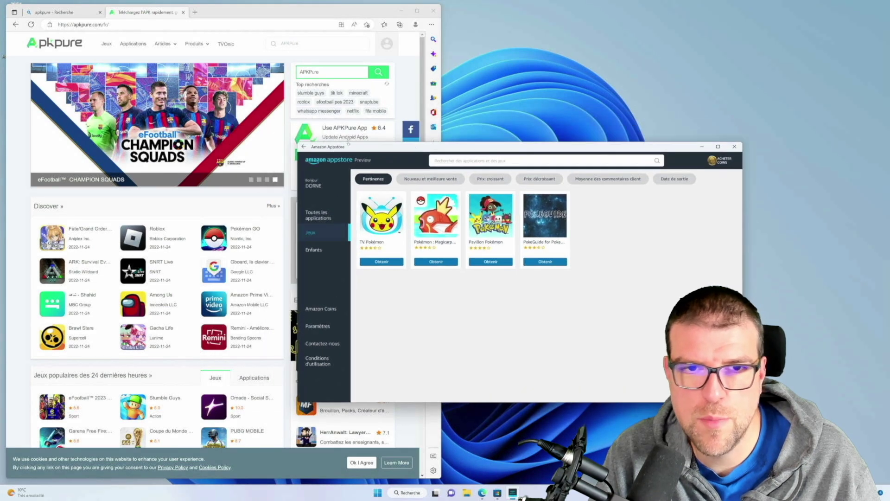
{"action": "left_click", "coordinate": [735, 148]}
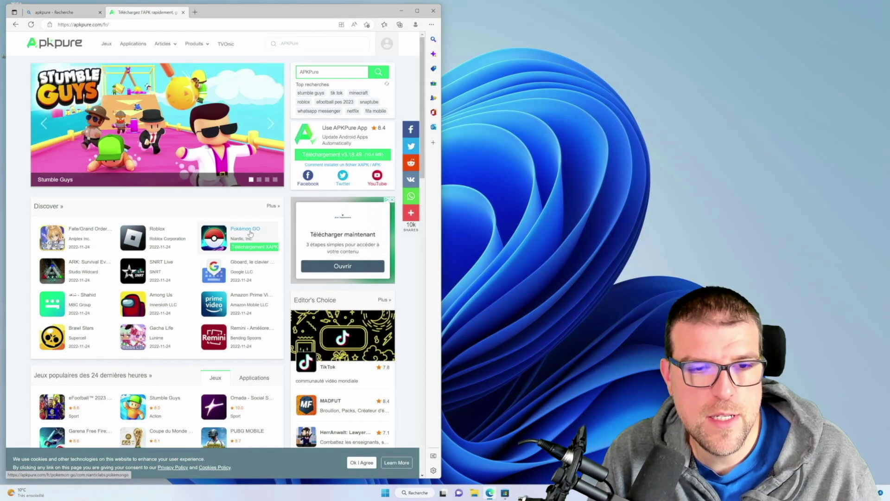
Download the Pokémon GO APK from APKPure and minimize the browser.
{"action": "left_click", "coordinate": [250, 234]}
{"action": "left_click", "coordinate": [244, 297]}
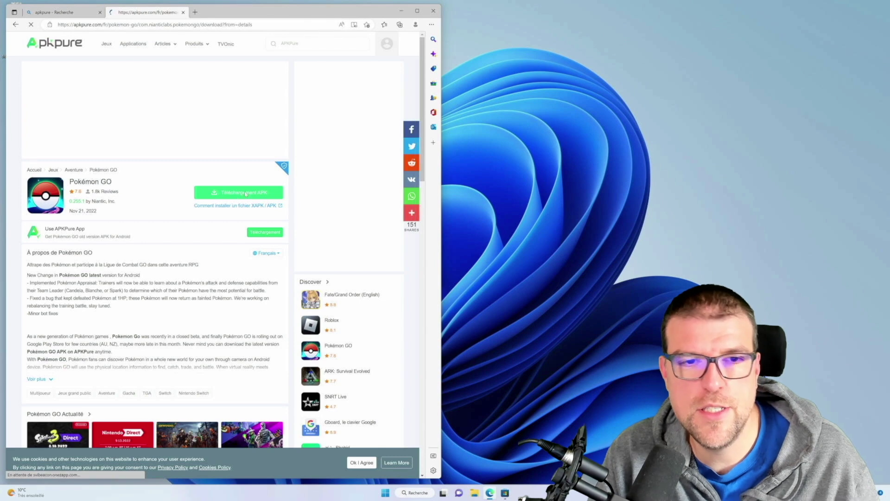
{"action": "left_click", "coordinate": [240, 193]}
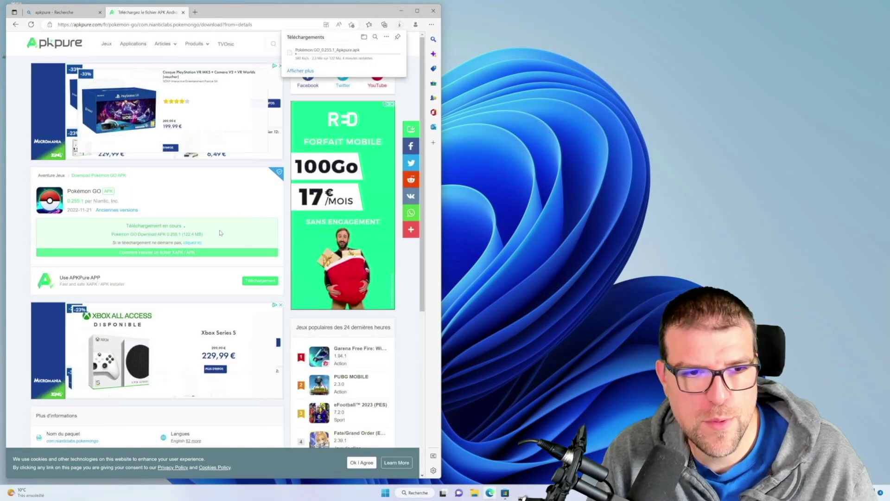
{"action": "mouse_move", "coordinate": [329, 65]}
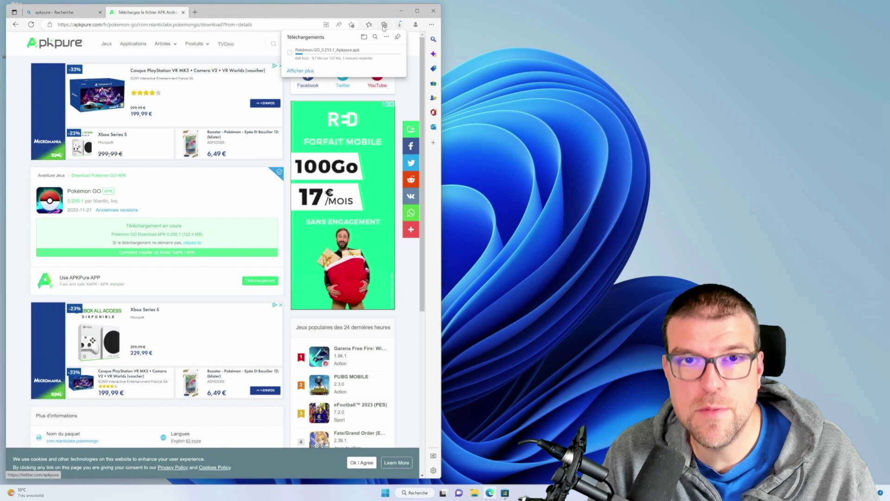
{"action": "left_click", "coordinate": [399, 14]}
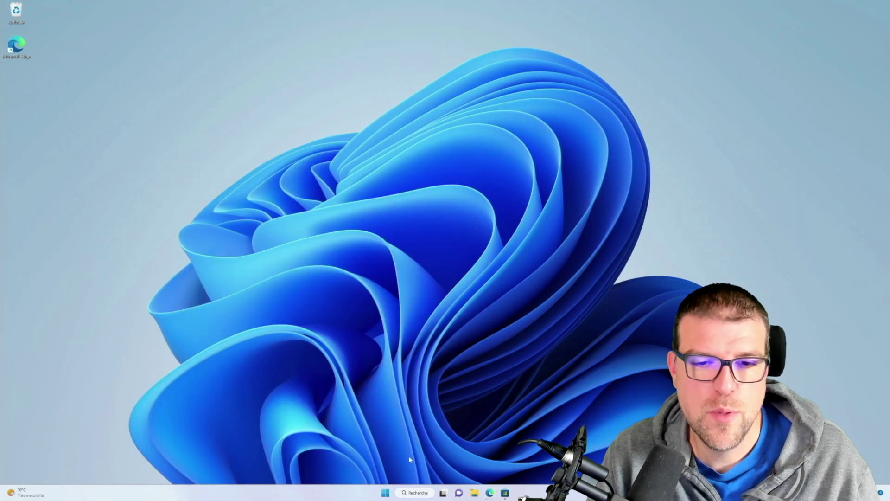
Find the Windows Subsystem for Android settings by searching "android", turn on developer mode, and allow its access through the firewall.
{"action": "left_click", "coordinate": [416, 493]}
{"action": "type", "text": "android"}
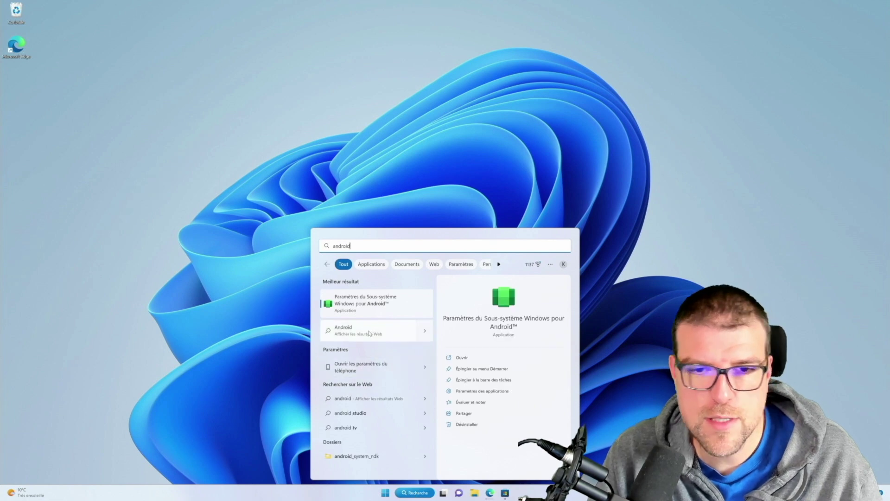
{"action": "left_click", "coordinate": [356, 307]}
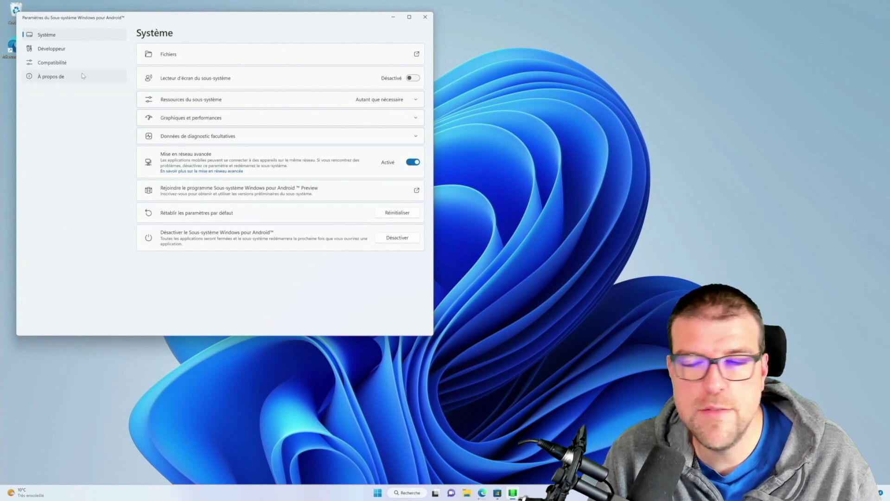
{"action": "left_click", "coordinate": [45, 50]}
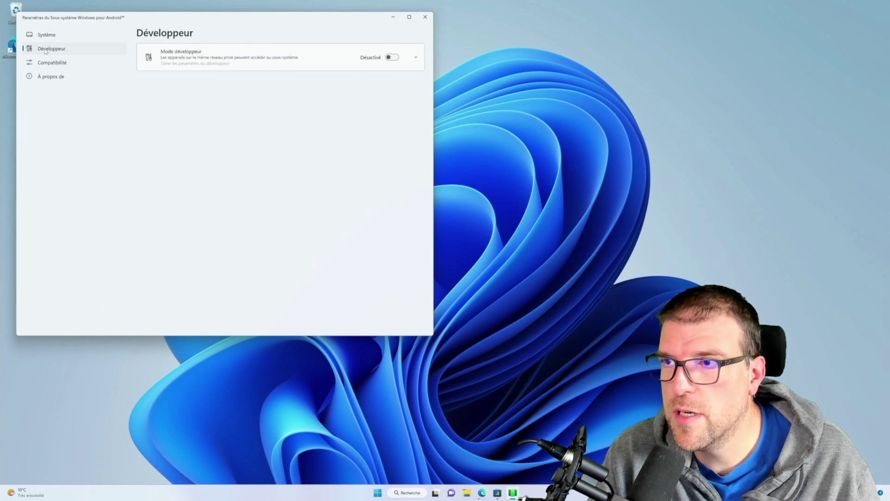
{"action": "left_click", "coordinate": [392, 58]}
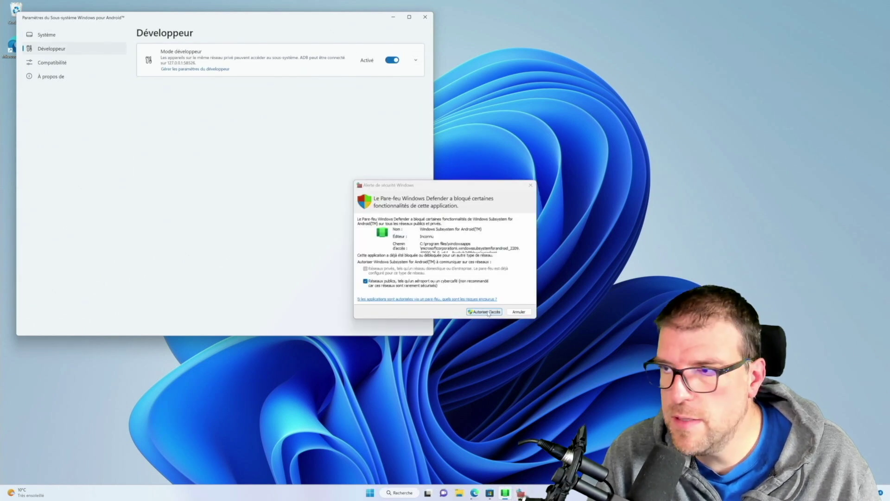
{"action": "left_click", "coordinate": [485, 311]}
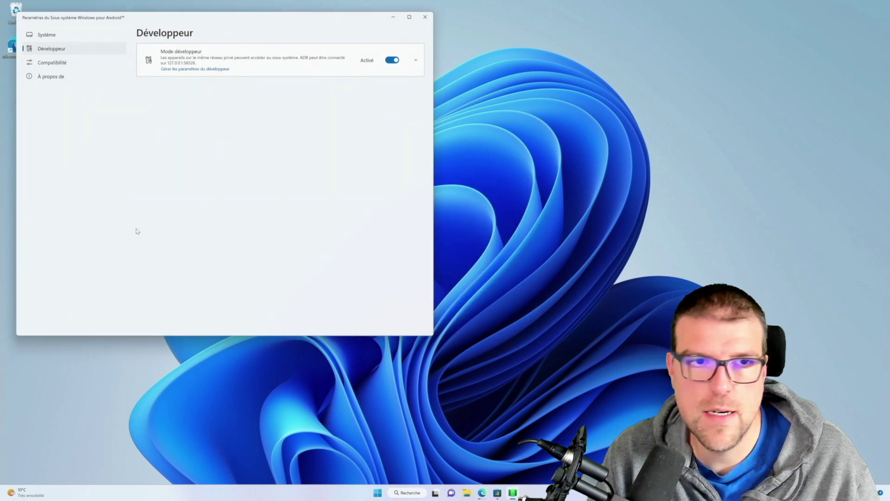
Check the USB debugging setting in the Android developer options and close that window.
{"action": "left_click", "coordinate": [194, 70]}
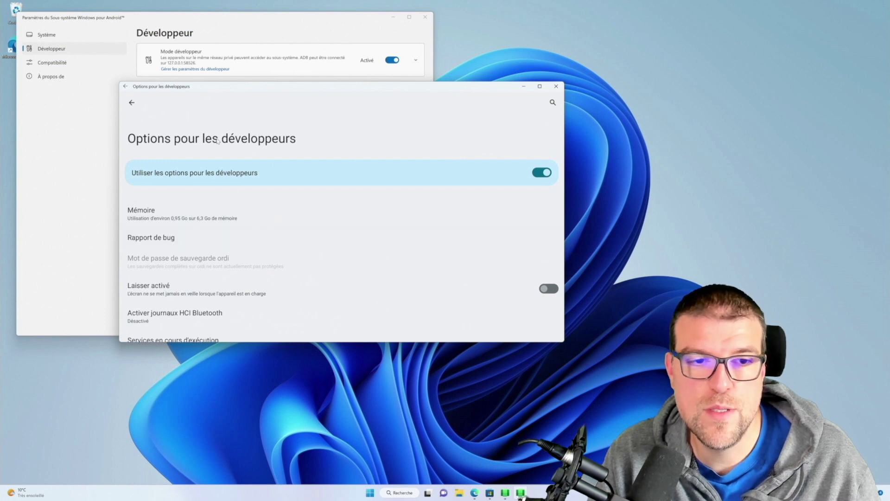
{"action": "scroll", "coordinate": [207, 212], "scroll_direction": "down", "scroll_amount": 5}
{"action": "scroll", "coordinate": [206, 213], "scroll_direction": "down", "scroll_amount": 5}
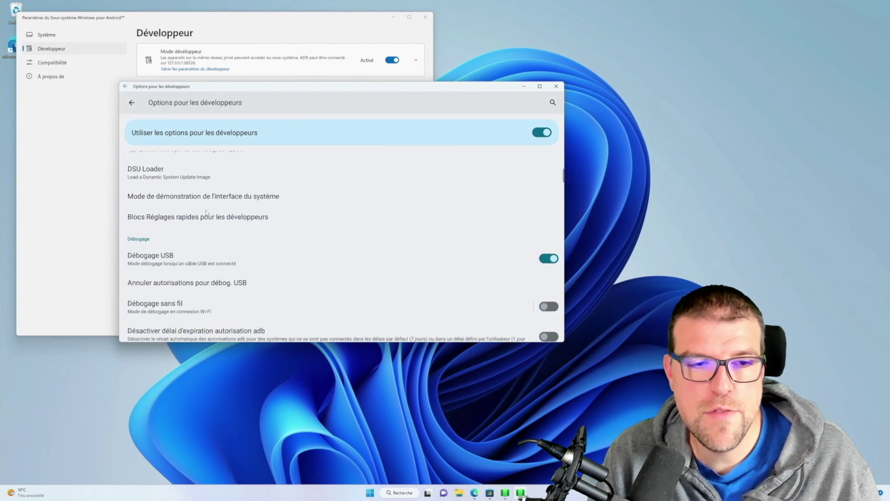
{"action": "scroll", "coordinate": [164, 256], "scroll_direction": "up", "scroll_amount": 2}
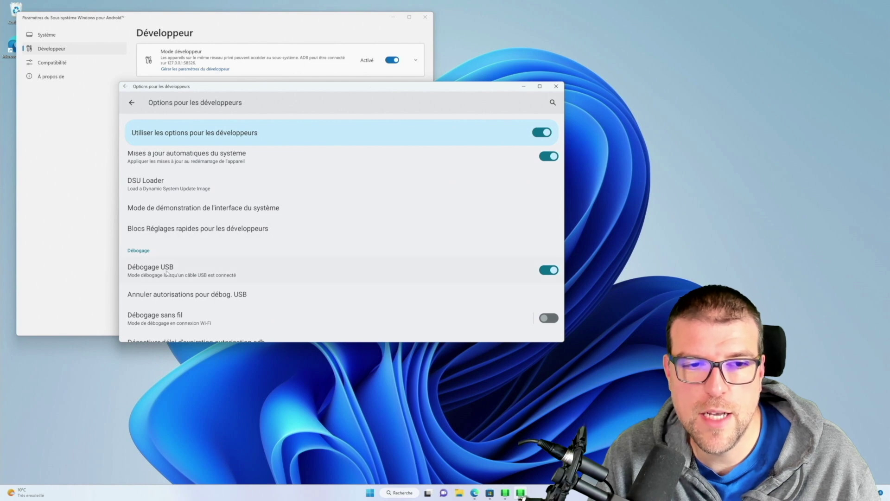
{"action": "scroll", "coordinate": [167, 274], "scroll_direction": "down", "scroll_amount": 2}
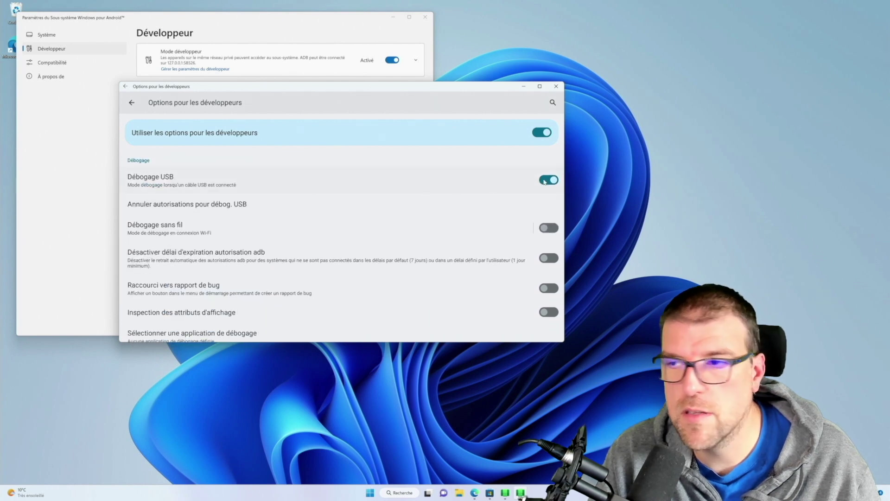
{"action": "left_click", "coordinate": [556, 87]}
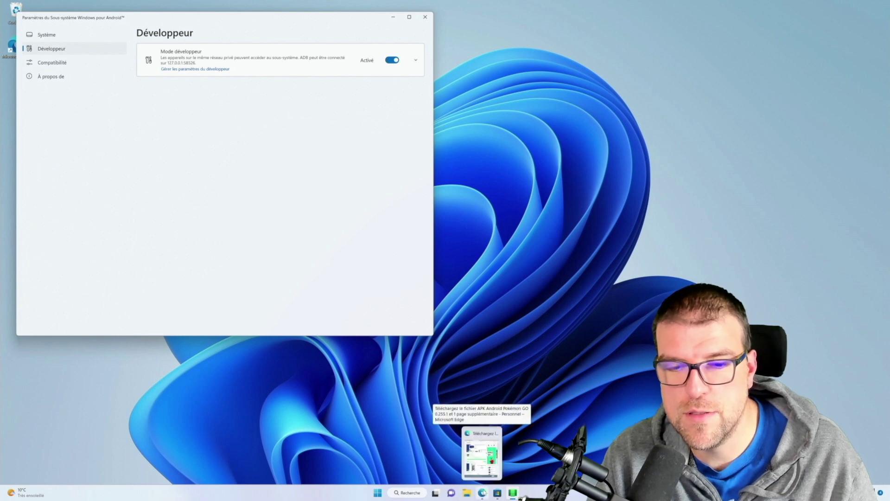
Switch to Edge, search for "adb android" in a new tab, and go through the Android Debug Bridge page to the standalone SDK Platform-Tools page.
{"action": "left_click", "coordinate": [482, 491]}
{"action": "key", "text": "ctrl+t"}
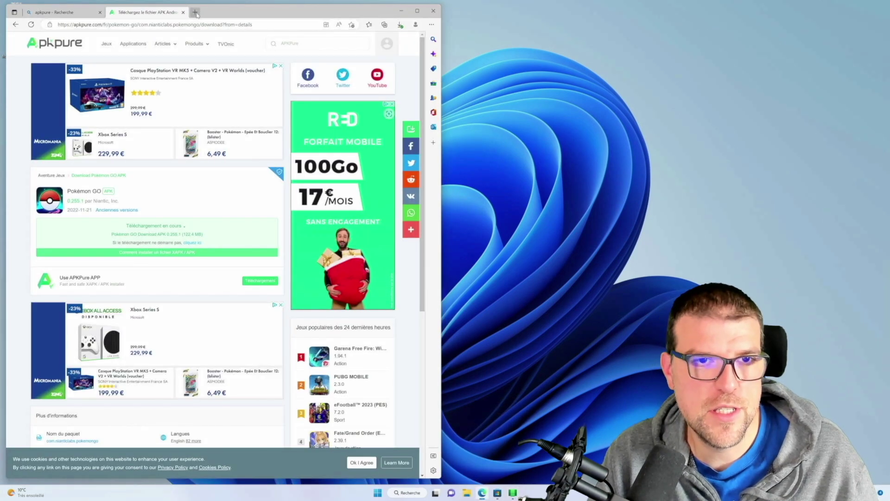
{"action": "type", "text": "adb android"}
{"action": "key", "text": "Return"}
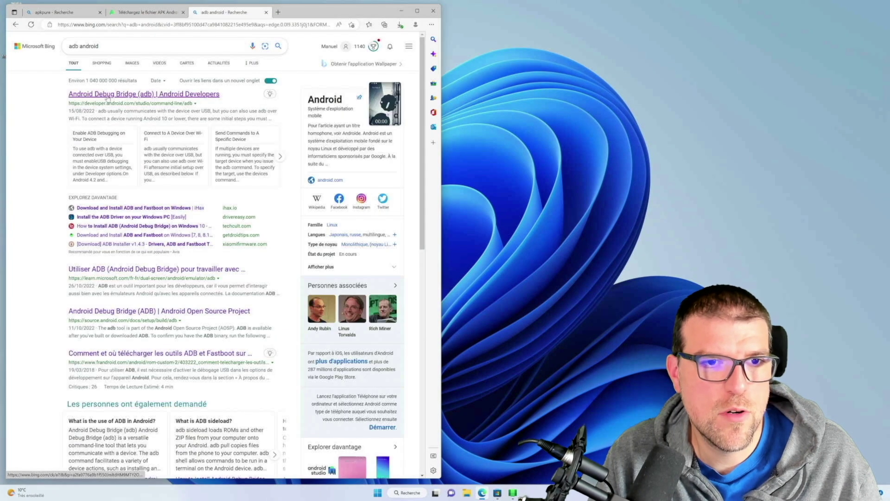
{"action": "left_click", "coordinate": [133, 94]}
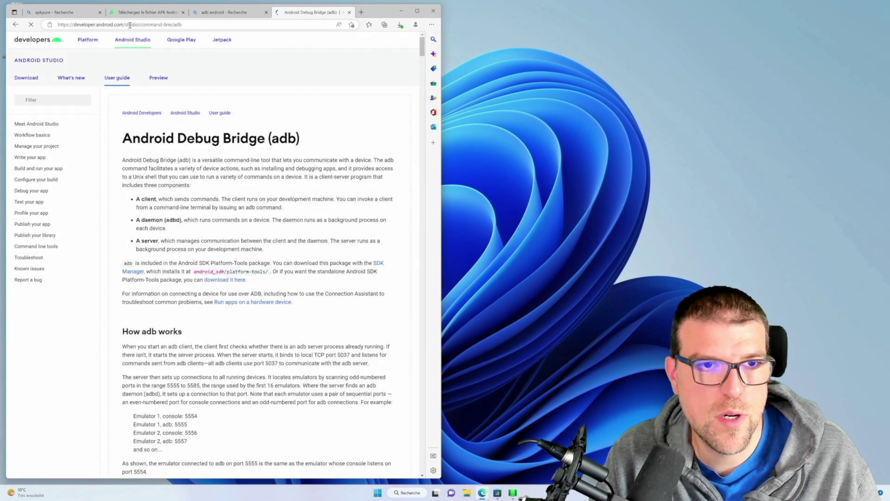
{"action": "scroll", "coordinate": [193, 233], "scroll_direction": "down", "scroll_amount": 3}
{"action": "scroll", "coordinate": [193, 234], "scroll_direction": "up", "scroll_amount": 3}
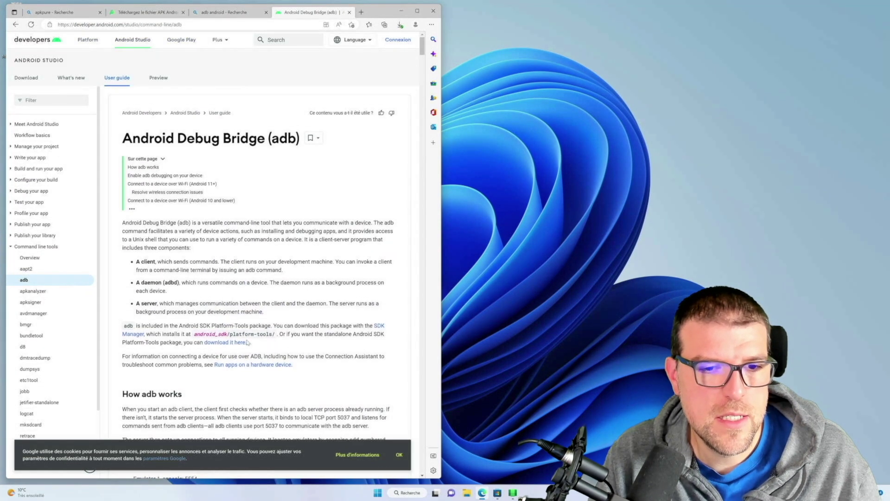
{"action": "left_click", "coordinate": [232, 343]}
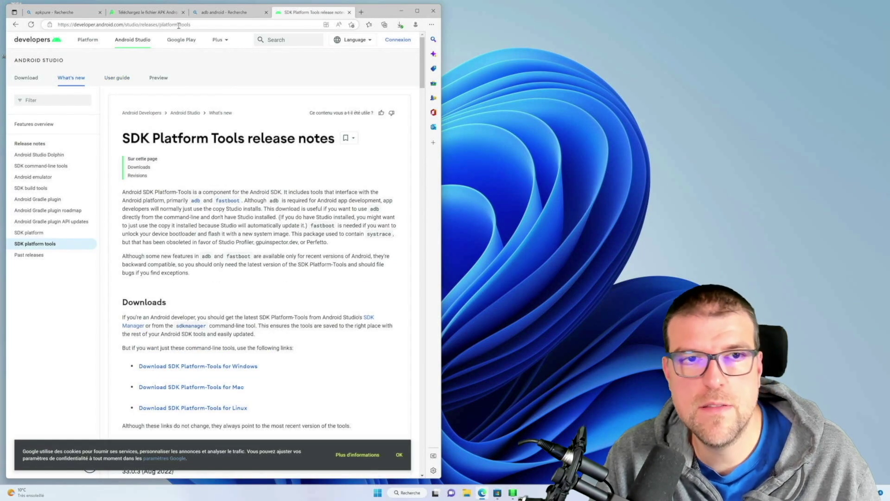
Download the SDK Platform-Tools for Windows, agreeing to the licence terms.
{"action": "scroll", "coordinate": [208, 244], "scroll_direction": "down", "scroll_amount": 3}
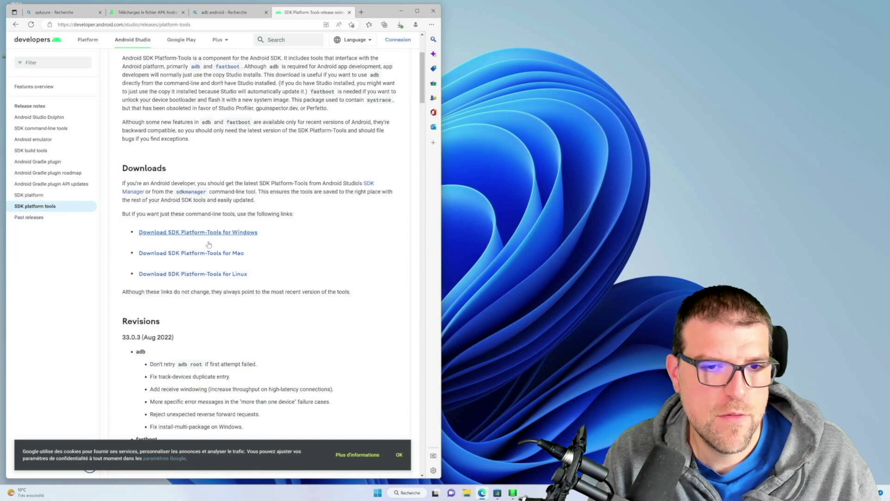
{"action": "left_click", "coordinate": [183, 233]}
{"action": "scroll", "coordinate": [191, 275], "scroll_direction": "down", "scroll_amount": 1}
{"action": "scroll", "coordinate": [191, 275], "scroll_direction": "down", "scroll_amount": 15}
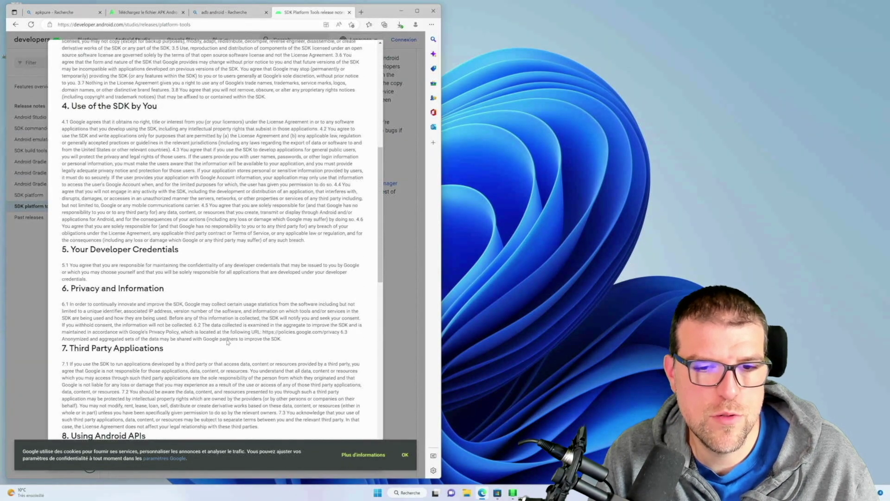
{"action": "left_click", "coordinate": [65, 408]}
{"action": "left_click", "coordinate": [137, 427]}
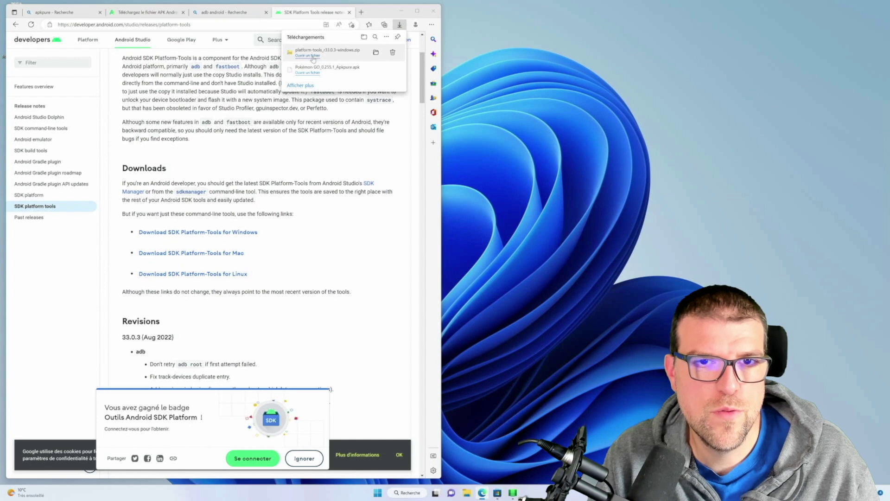
Open the downloaded platform-tools_r33.0.3-windows archive, go back to the Downloads folder, and extract the archive into its suggested folder.
{"action": "left_click", "coordinate": [307, 56]}
{"action": "double_click", "coordinate": [342, 202]}
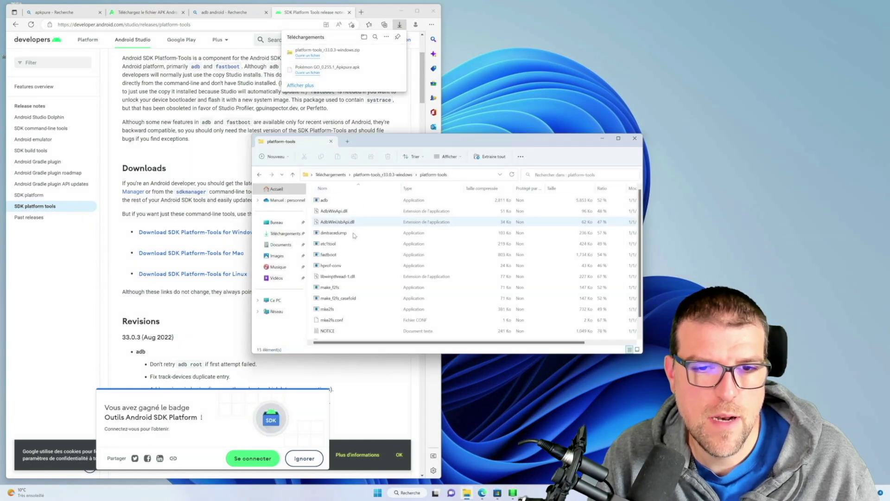
{"action": "left_click", "coordinate": [361, 175]}
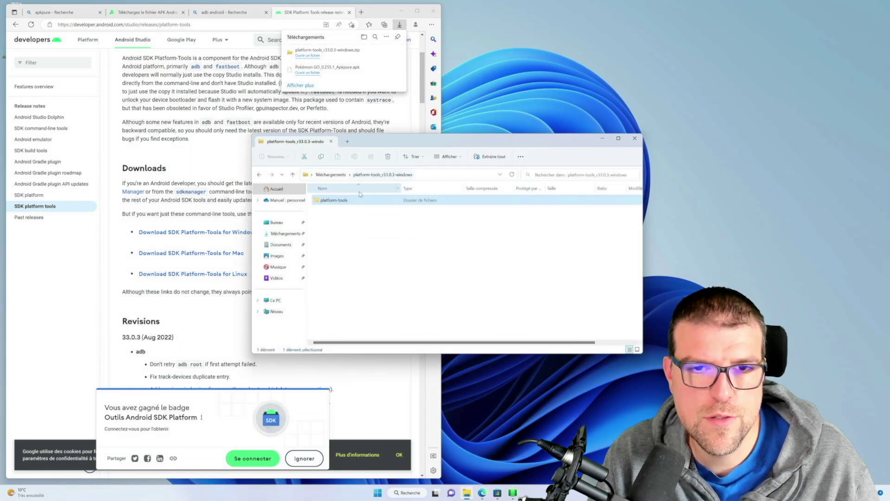
{"action": "left_click", "coordinate": [340, 174]}
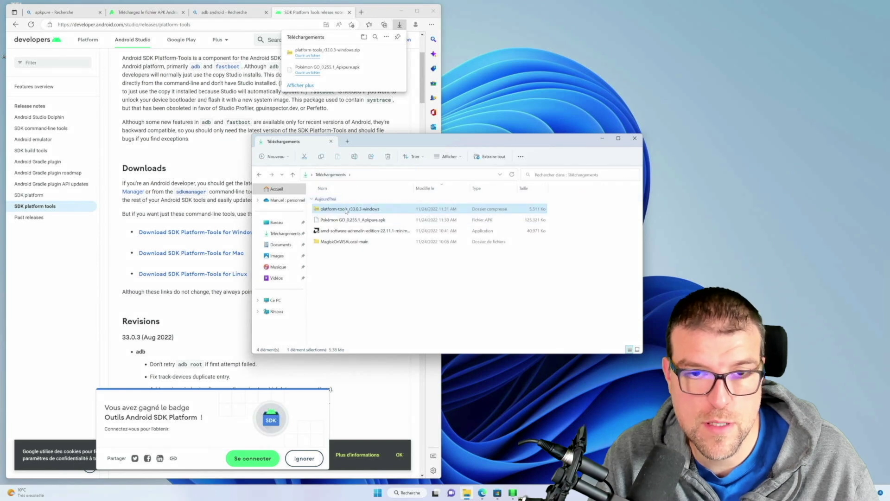
{"action": "right_click", "coordinate": [346, 211]}
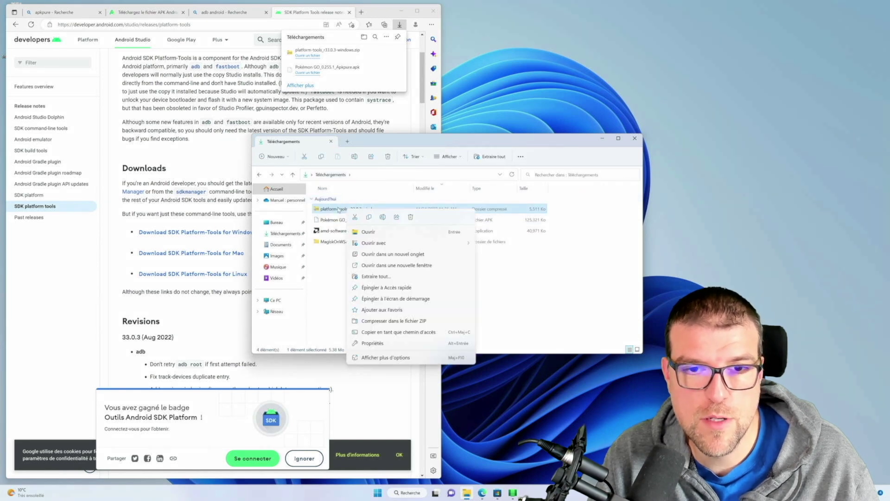
{"action": "left_click", "coordinate": [381, 277]}
{"action": "left_click", "coordinate": [500, 318]}
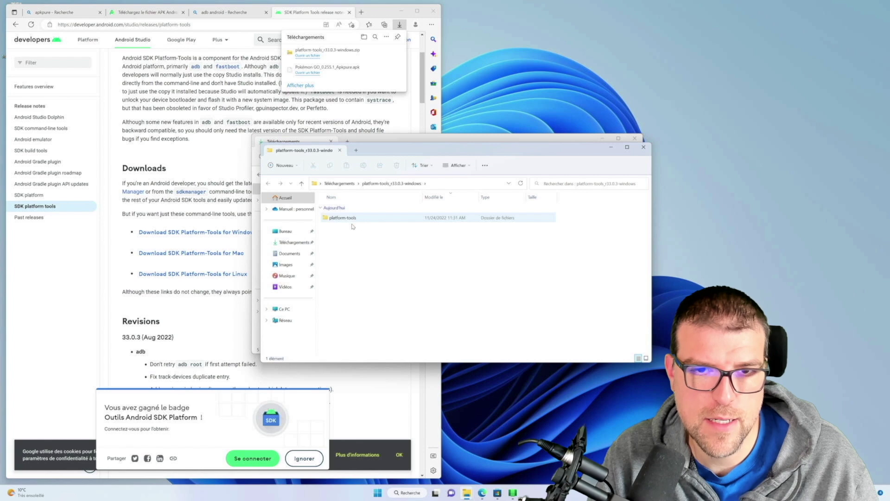
{"action": "right_click", "coordinate": [378, 493]}
{"action": "left_click", "coordinate": [408, 352]}
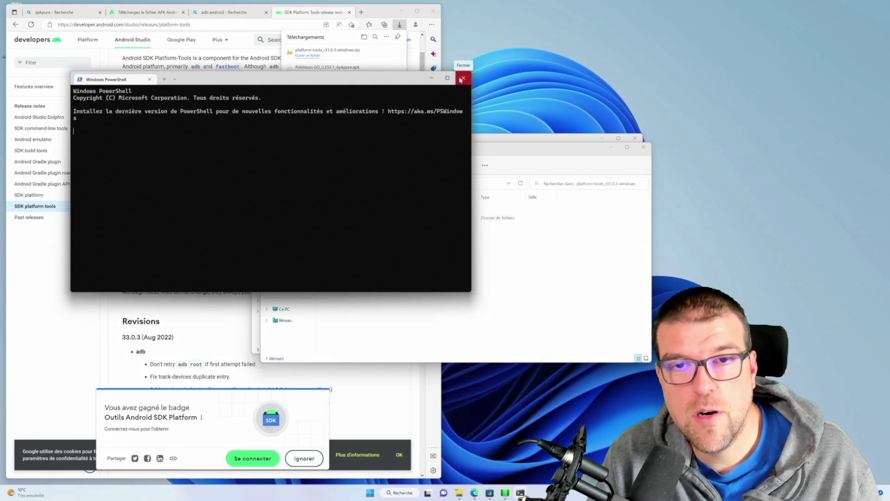
{"action": "left_click", "coordinate": [462, 79]}
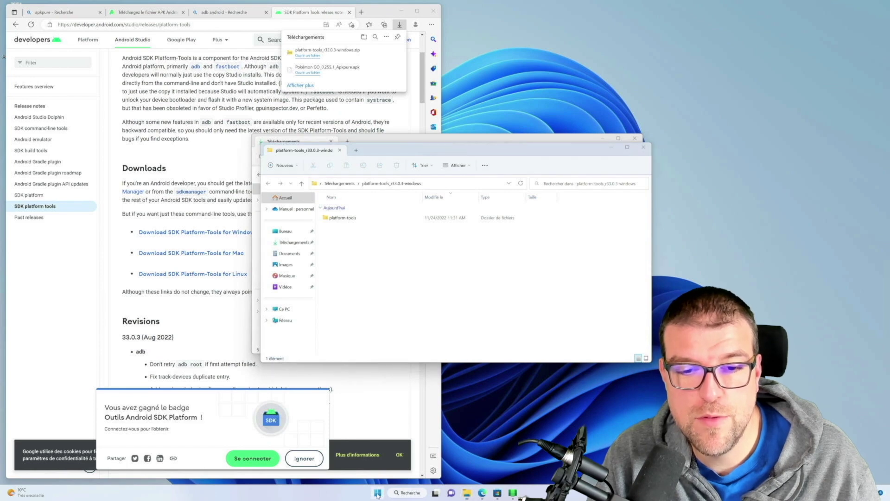
{"action": "right_click", "coordinate": [377, 493]}
{"action": "key", "text": "Escape"}
Search for "term" and run the Windows Command Prompt as administrator.
{"action": "left_click", "coordinate": [378, 493]}
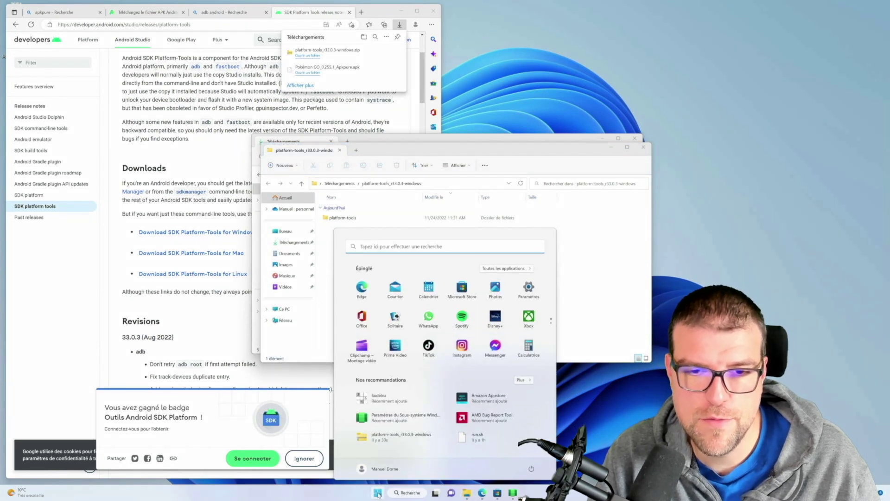
{"action": "type", "text": "term"}
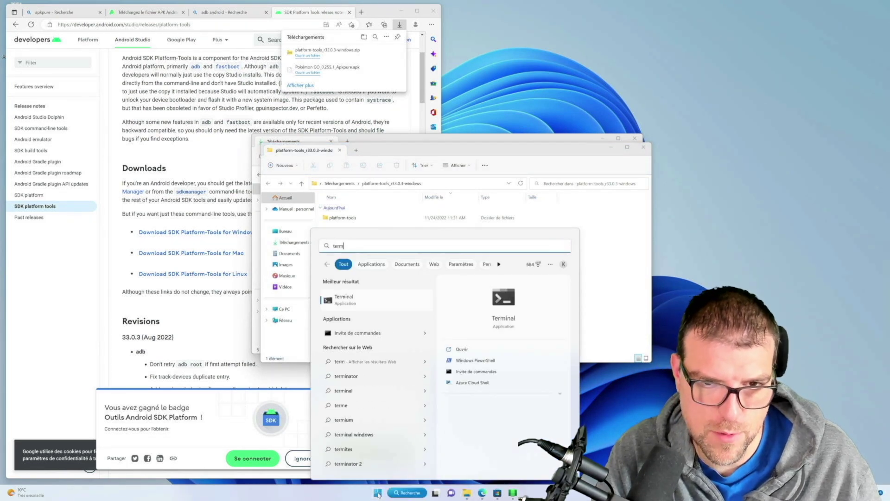
{"action": "right_click", "coordinate": [359, 334]}
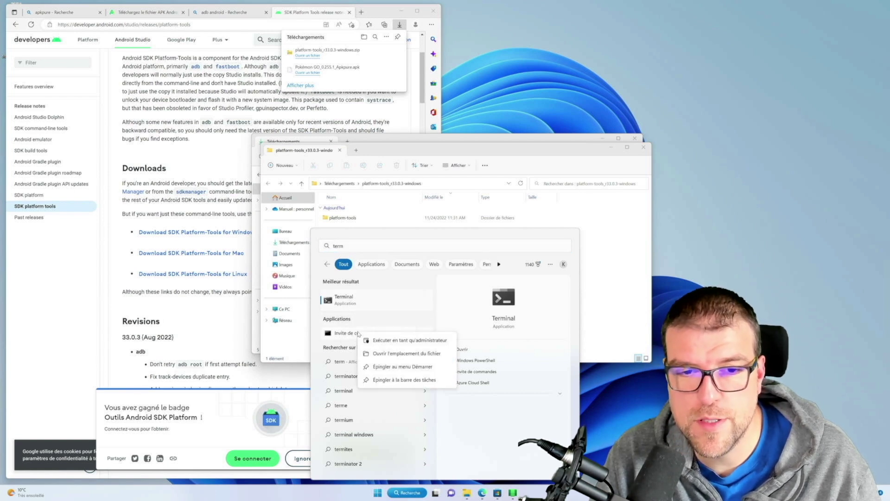
{"action": "left_click", "coordinate": [379, 341]}
Change the command prompt's directory to the user's Downloads folder and list its contents with dir.
{"action": "type", "text": "c"}
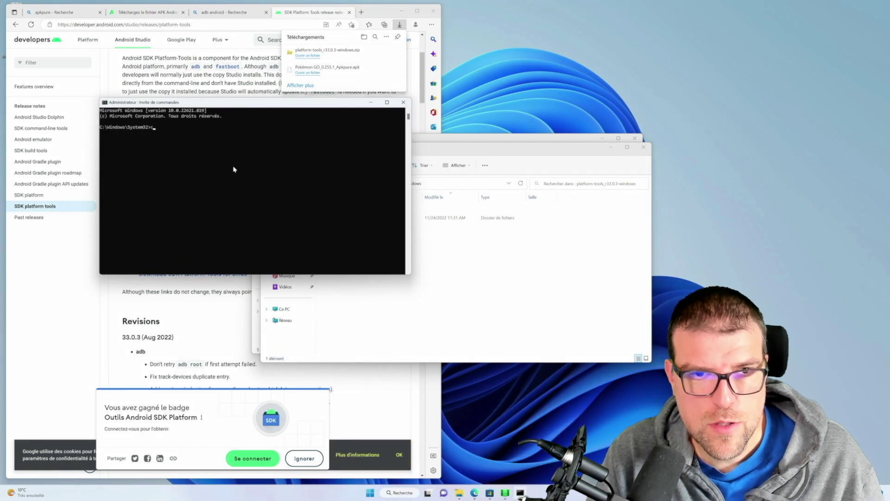
{"action": "type", "text": "d C:\\Users\\kaloi\\Downloads"}
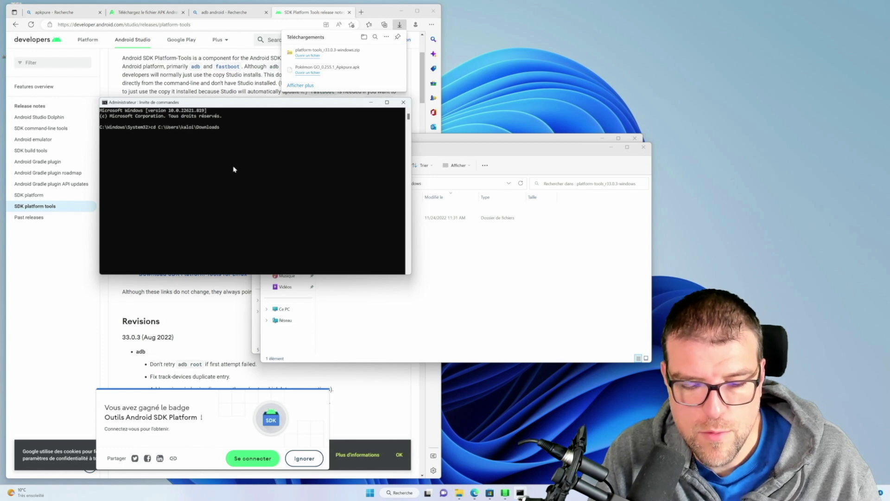
{"action": "type", "text": "\\a"}
{"action": "key", "text": "BackSpace"}
{"action": "key", "text": "Return"}
{"action": "type", "text": "ls"}
{"action": "key", "text": "Return"}
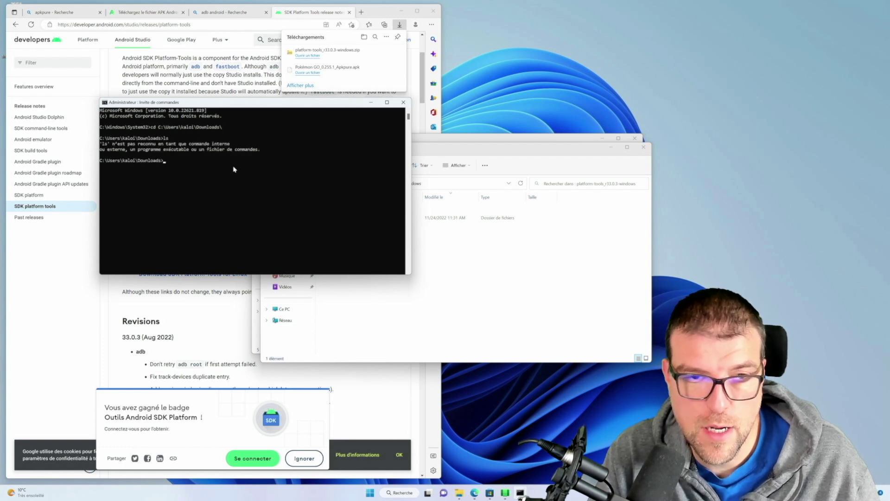
{"action": "type", "text": "dir"}
{"action": "key", "text": "Return"}
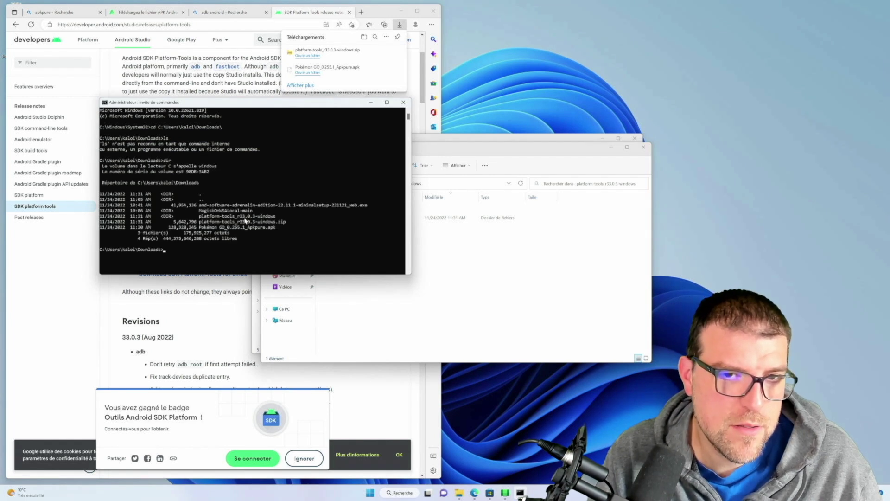
Change into the platform-tools_r33.0.3-windows folder and its platform-tools subfolder, listing the contents of each with dir.
{"action": "left_click_drag", "start_coordinate": [200, 217], "coordinate": [280, 216]}
{"action": "key", "text": "ctrl+c"}
{"action": "type", "text": "cd pl"}
{"action": "key", "text": "Tab"}
{"action": "key", "text": "Return"}
{"action": "type", "text": "dir"}
{"action": "key", "text": "Return"}
{"action": "type", "text": "cd pl"}
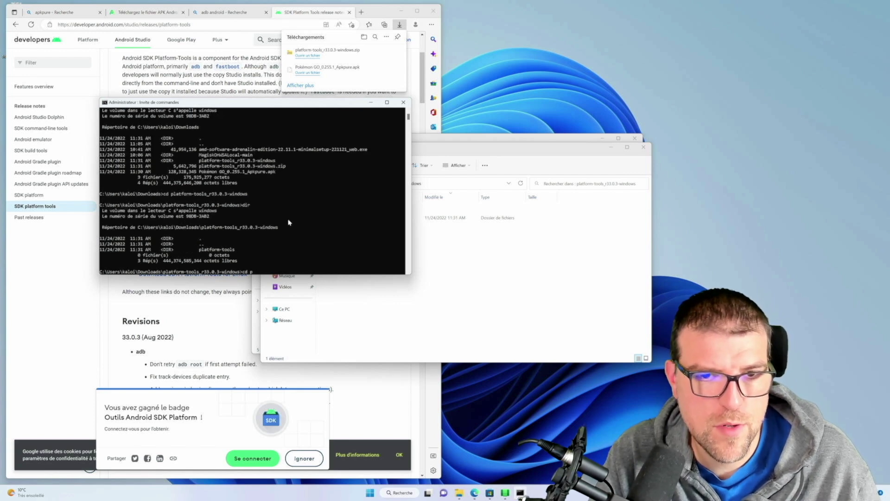
{"action": "key", "text": "Tab"}
{"action": "key", "text": "Return"}
{"action": "type", "text": "dir"}
{"action": "key", "text": "Return"}
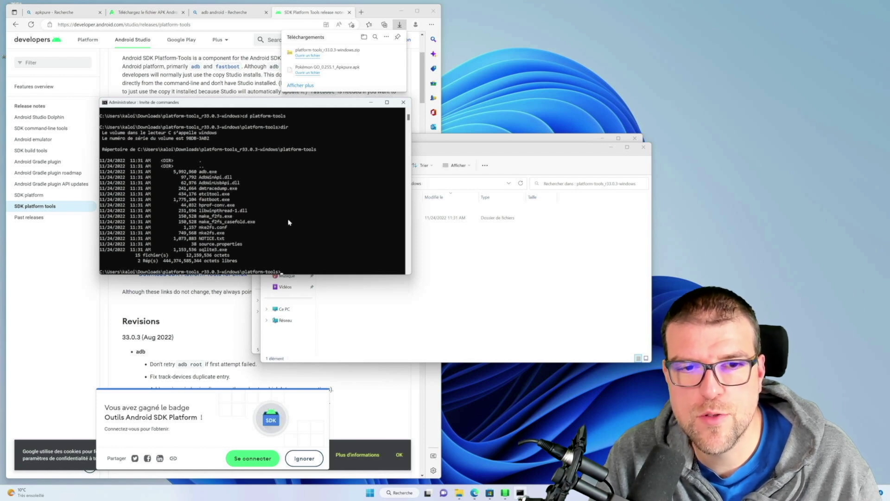
Place the Android subsystem's developer settings beside the command prompt and run adb.exe connect 127.0.0.1:58526.
{"action": "left_click", "coordinate": [504, 495]}
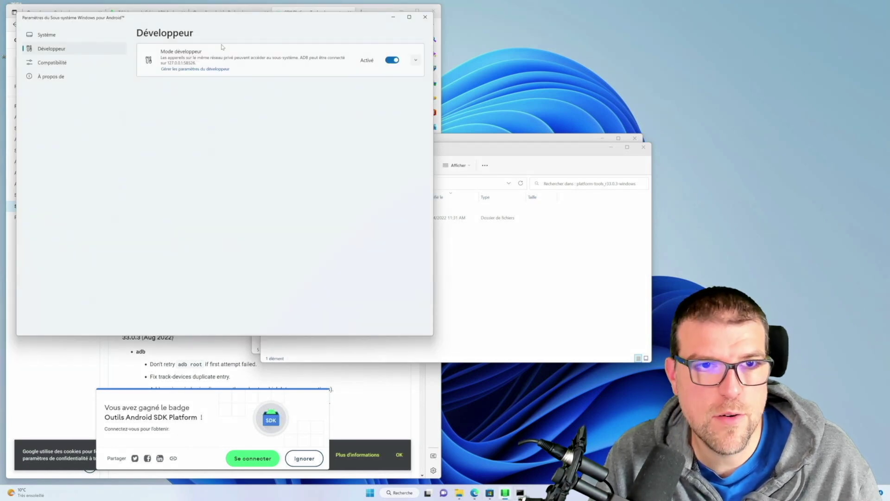
{"action": "left_click_drag", "start_coordinate": [200, 20], "coordinate": [576, 90]}
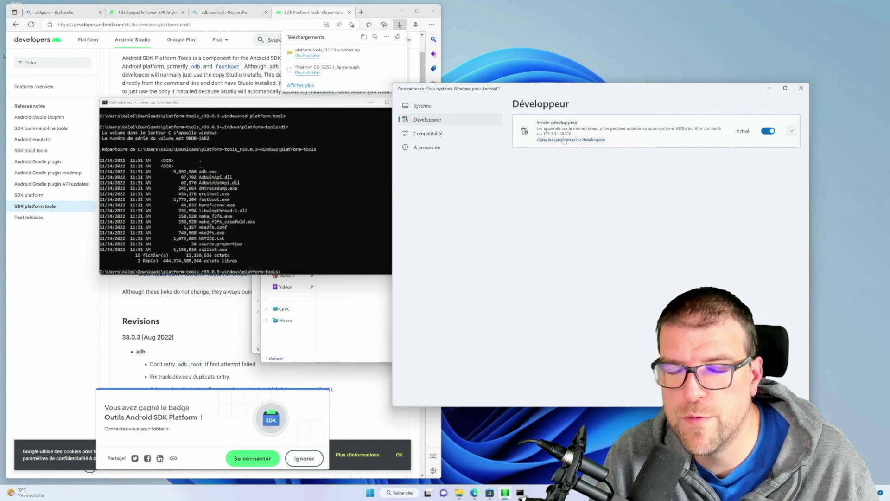
{"action": "left_click", "coordinate": [347, 174]}
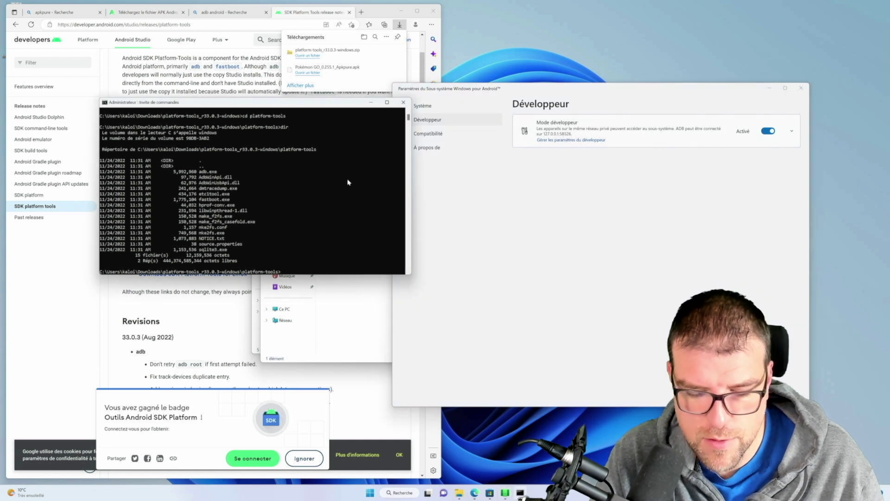
{"action": "type", "text": "adb.exe connect 127.0.0.1:"}
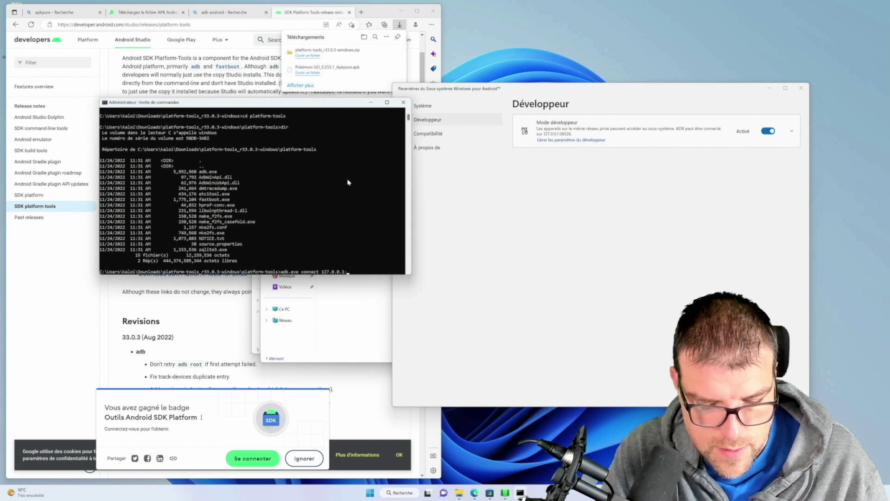
{"action": "type", "text": "58526"}
{"action": "key", "text": "Return"}
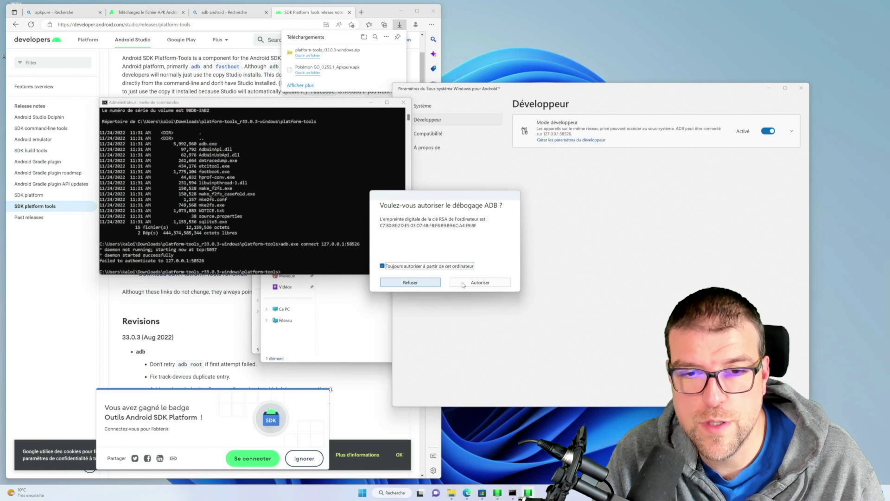
Authorise ADB debugging permanently from this computer and rerun the adb.exe connect 127.0.0.1:58526 command.
{"action": "left_click", "coordinate": [480, 282]}
{"action": "left_click", "coordinate": [341, 244]}
{"action": "key", "text": "Up"}
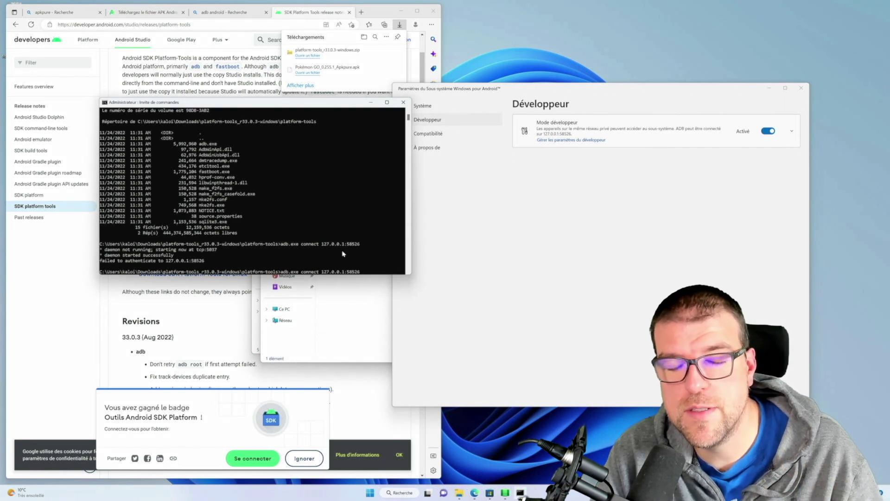
{"action": "key", "text": "Return"}
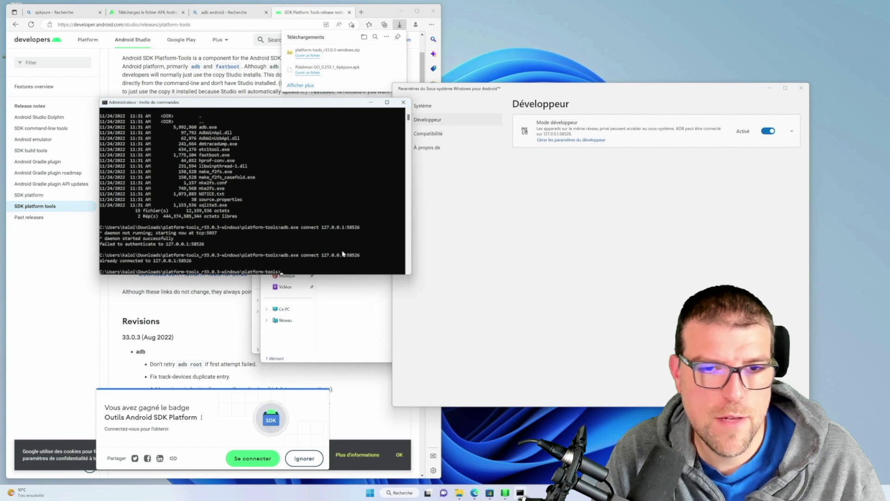
Open an Android shell with adb.exe shell and list its root directory with ls.
{"action": "type", "text": "adb.exe shell"}
{"action": "key", "text": "Return"}
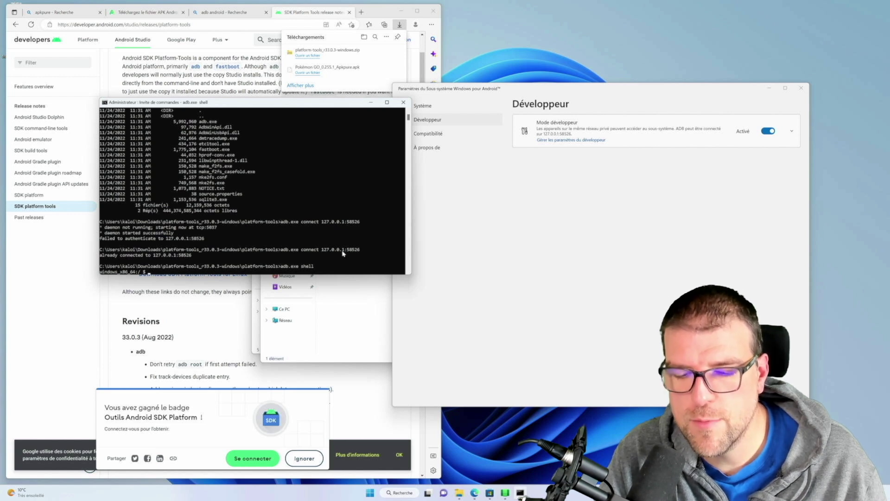
{"action": "type", "text": "ls"}
{"action": "key", "text": "Return"}
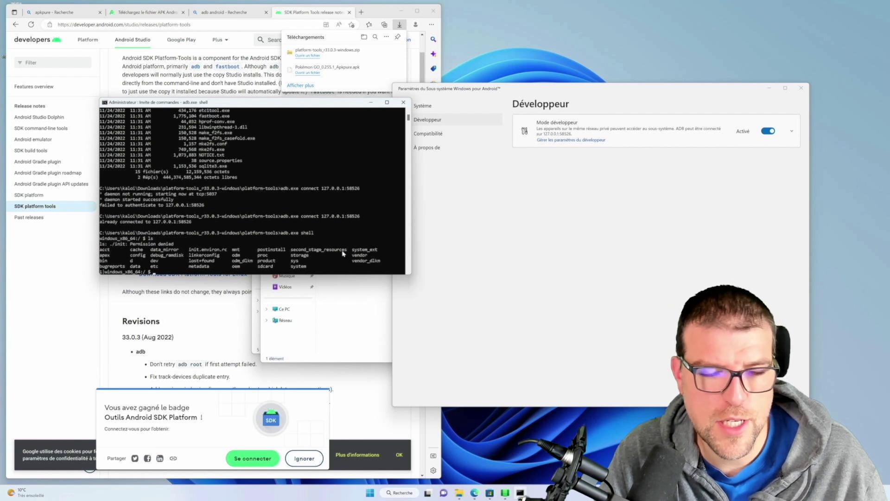
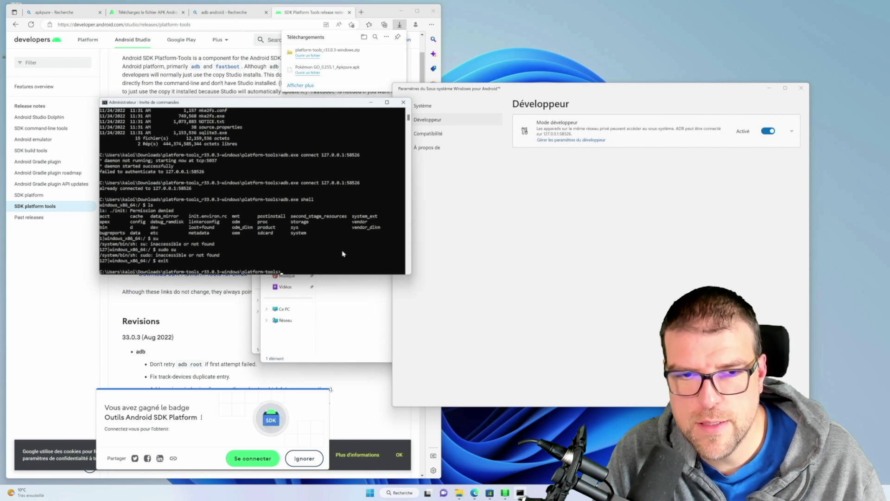
Clear the command prompt and use adb.exe install on "Pokémon GO_0.255.1_Apkpure.apk" from the Downloads folder.
{"action": "type", "text": "clear"}
{"action": "key", "text": "Return"}
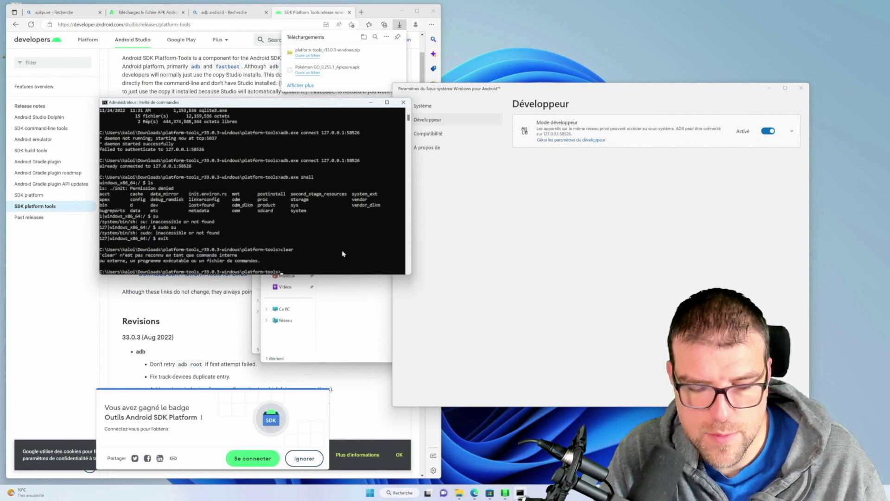
{"action": "key", "text": "Return"}
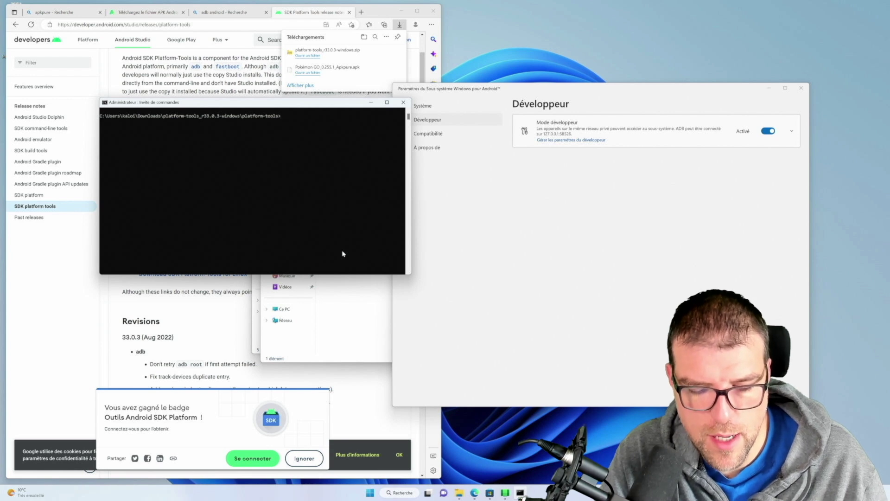
{"action": "type", "text": "adb.exe install"}
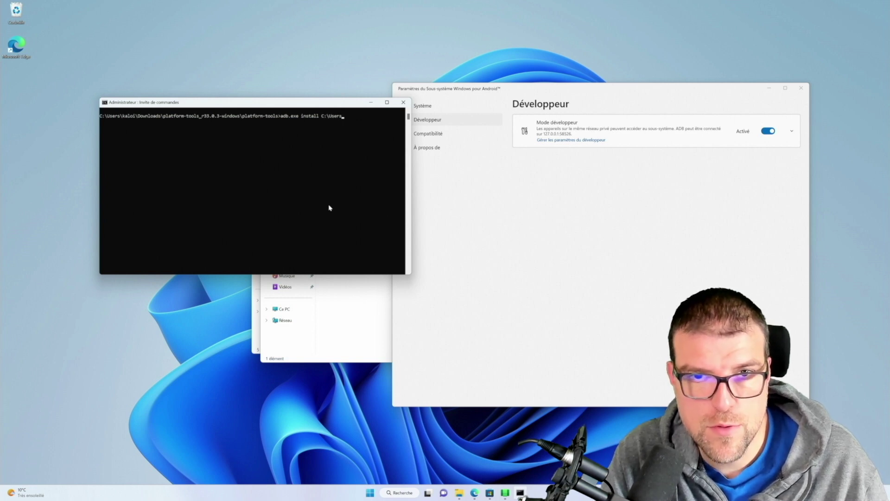
{"action": "type", "text": "C:\\Users\\kaloi\\Downloads"}
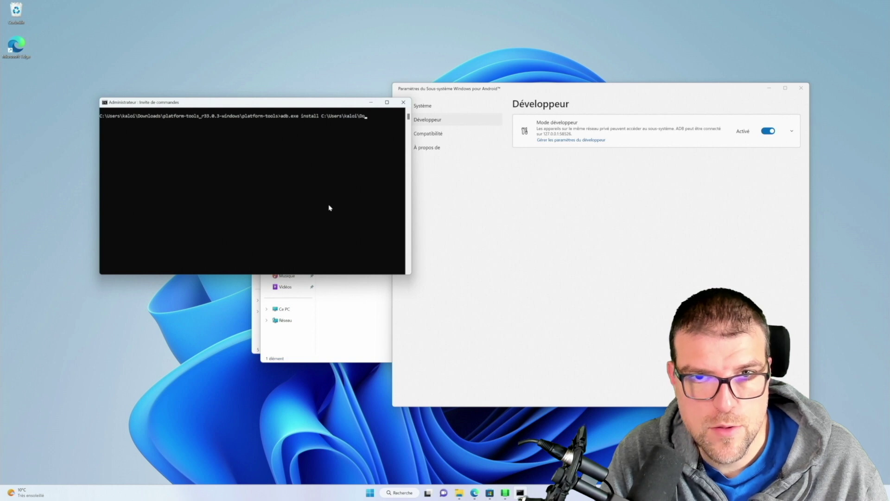
{"action": "type", "text": "\\P"}
{"action": "key", "text": "Tab"}
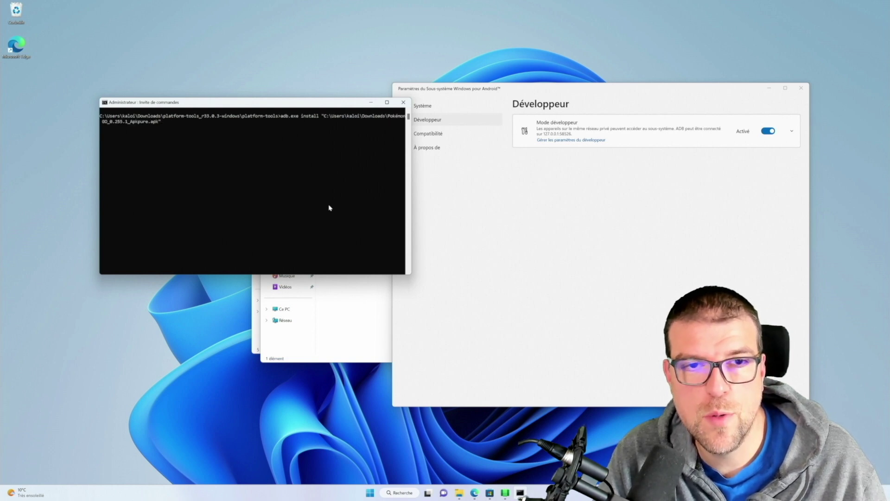
{"action": "key", "text": "Return"}
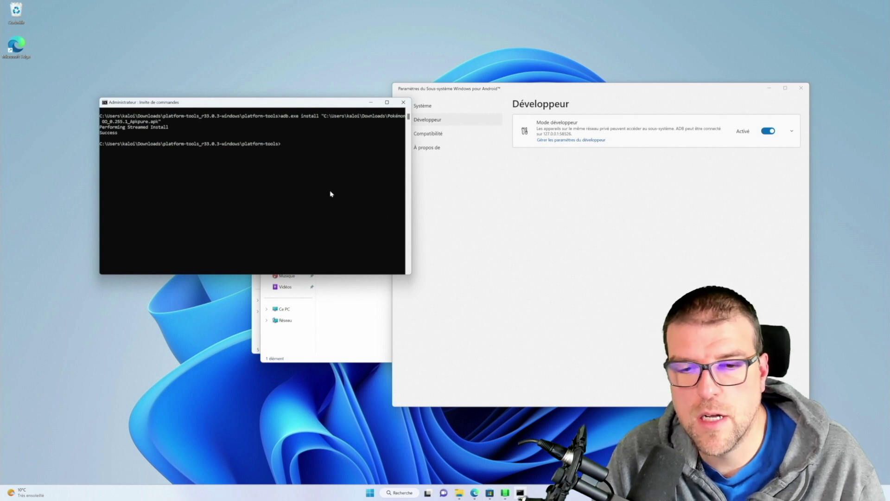
Search for "pokemon", launch the installed Pokémon GO app to check that it starts, and close it.
{"action": "left_click", "coordinate": [371, 493]}
{"action": "type", "text": "pokemon"}
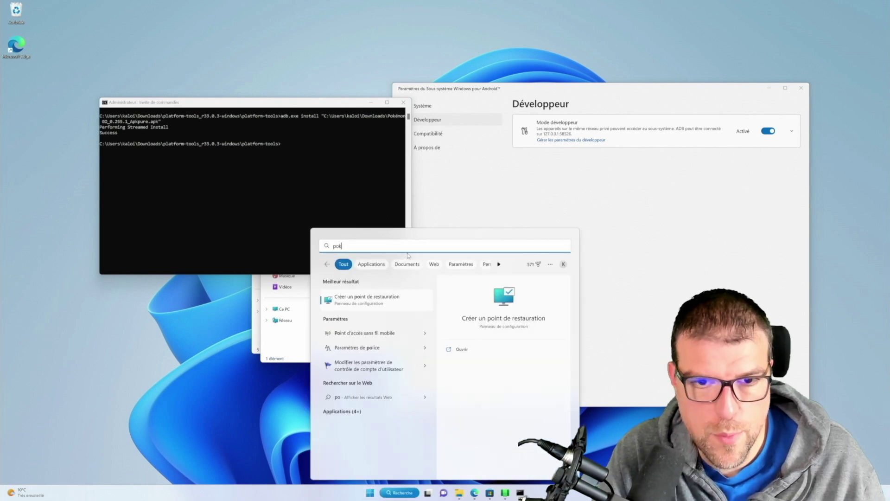
{"action": "left_click", "coordinate": [349, 299]}
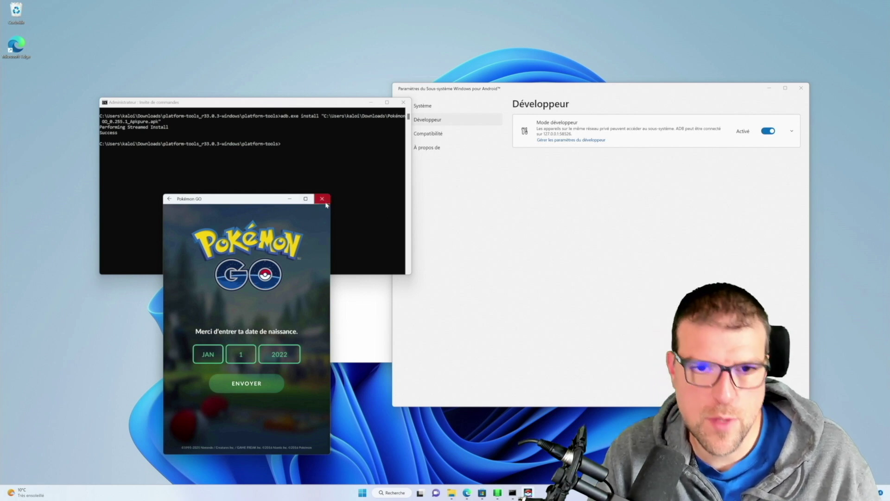
{"action": "left_click", "coordinate": [325, 201]}
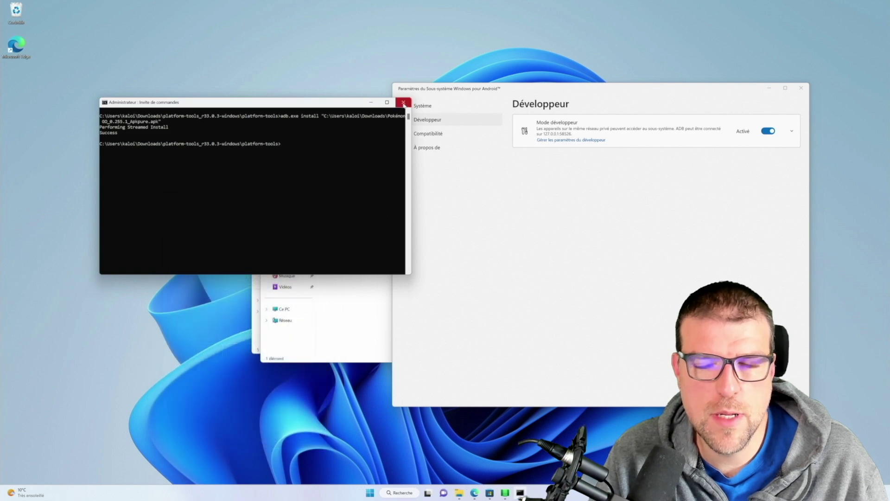
Close the command prompt and the File Explorer windows, leaving only the Android subsystem settings open.
{"action": "left_click", "coordinate": [404, 103]}
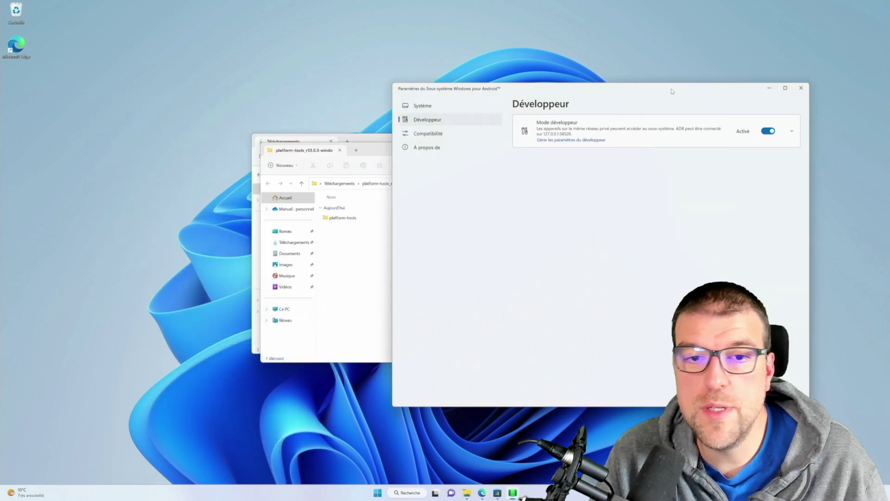
{"action": "left_click_drag", "start_coordinate": [672, 91], "coordinate": [709, 122]}
{"action": "left_click", "coordinate": [381, 149]}
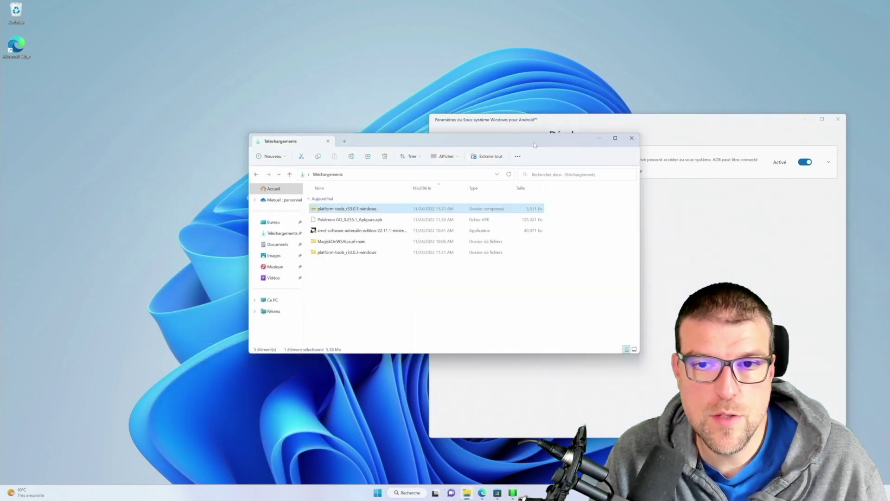
{"action": "left_click", "coordinate": [631, 138]}
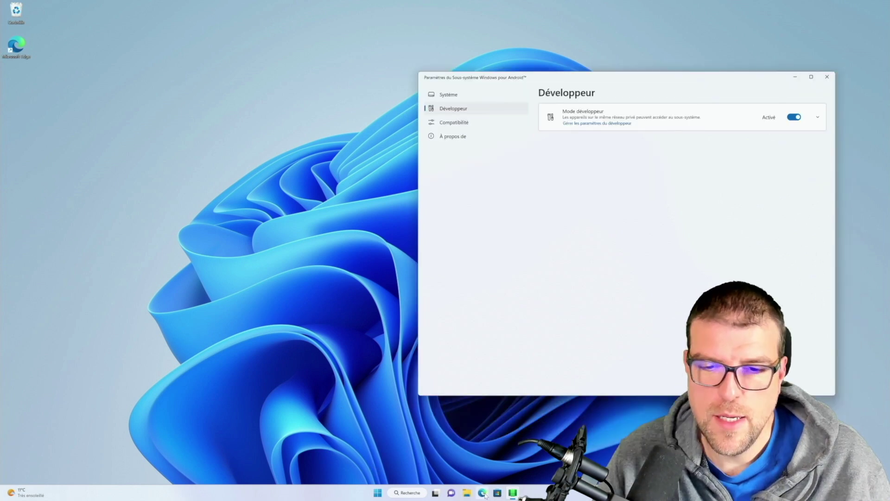
Switch to Microsoft Edge, search the web for "magisk WSA" and open the GitHub LSPosed/MagiskOnWSALocal result.
{"action": "left_click", "coordinate": [482, 493]}
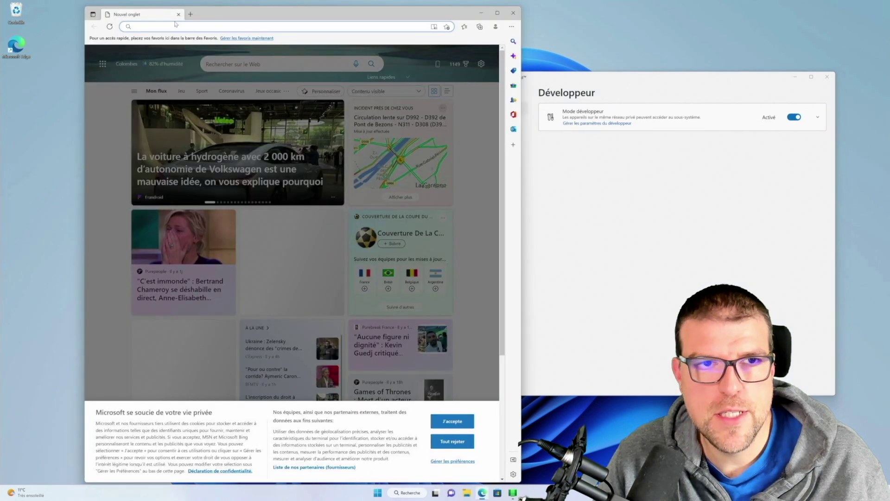
{"action": "type", "text": "magisk WSA"}
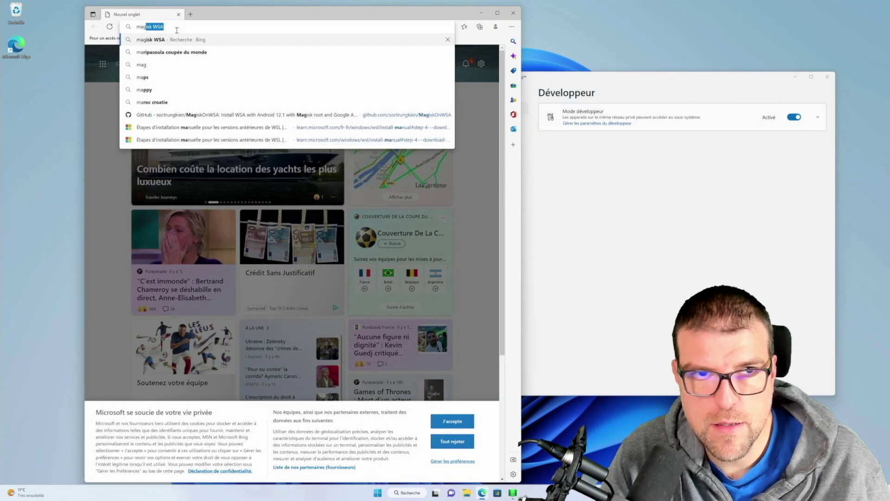
{"action": "key", "text": "Return"}
{"action": "scroll", "coordinate": [185, 218], "scroll_direction": "down", "scroll_amount": 6}
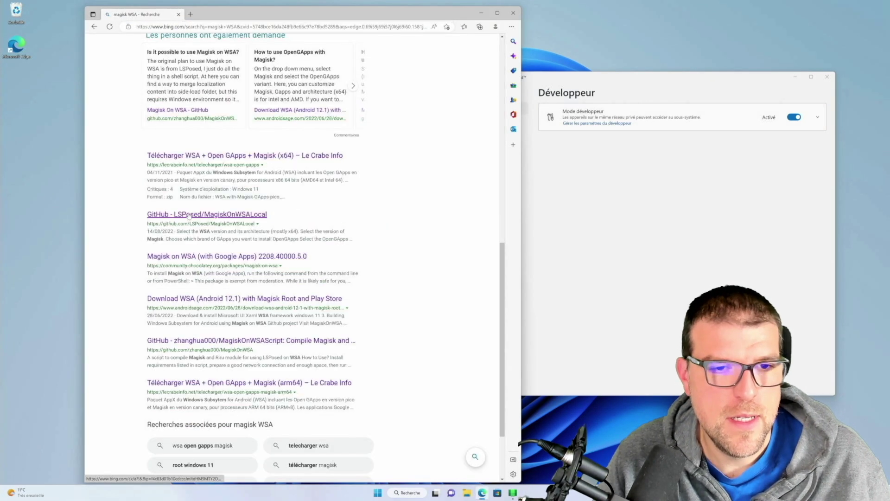
{"action": "left_click", "coordinate": [185, 216]}
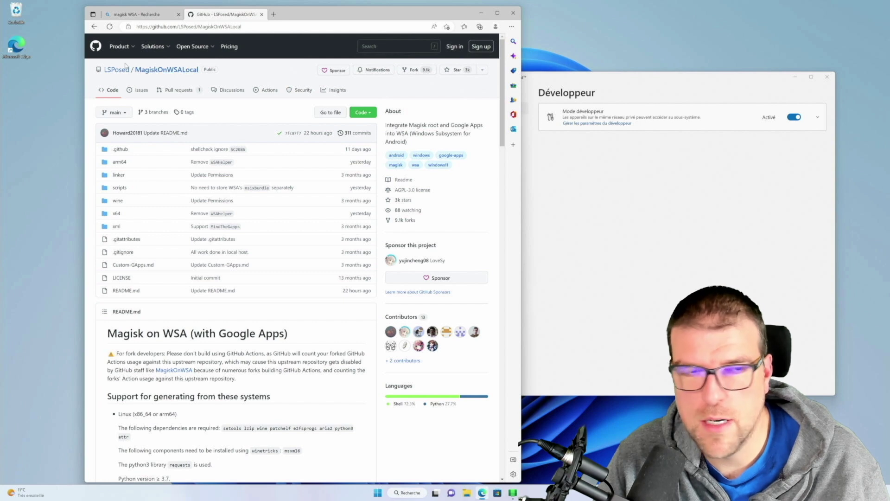
Look over the MagiskOnWSALocal README's supported systems and download the repository as a ZIP.
{"action": "mouse_move", "coordinate": [102, 72]}
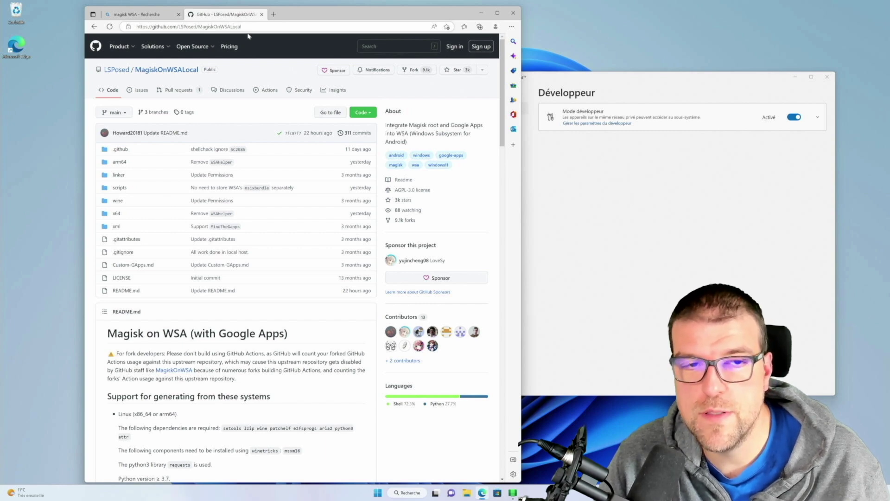
{"action": "scroll", "coordinate": [213, 229], "scroll_direction": "down", "scroll_amount": 3}
{"action": "scroll", "coordinate": [200, 199], "scroll_direction": "down", "scroll_amount": 3}
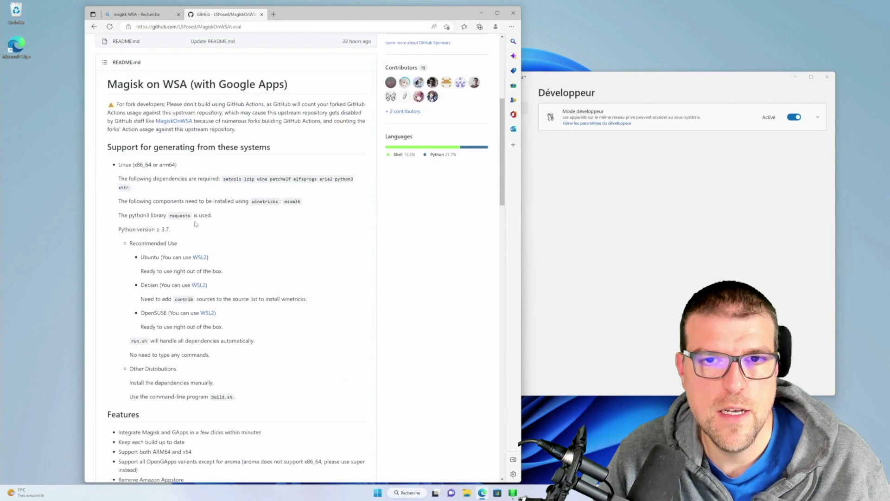
{"action": "scroll", "coordinate": [200, 199], "scroll_direction": "up", "scroll_amount": 6}
{"action": "left_click", "coordinate": [362, 112]}
{"action": "left_click", "coordinate": [267, 222]}
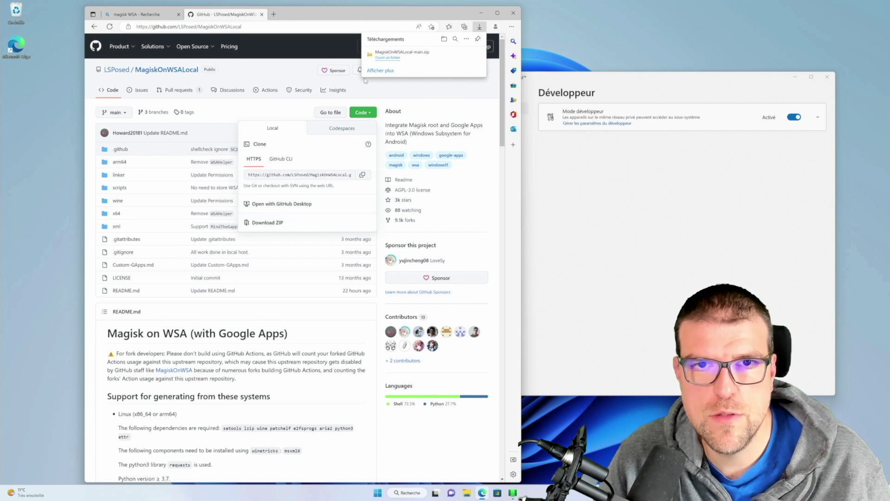
Show the ZIP in the Downloads folder and delete the old wsl_update_x64 installers, MagiskOnWSA-main archive and folder, and platform-tools archive.
{"action": "left_click", "coordinate": [457, 55]}
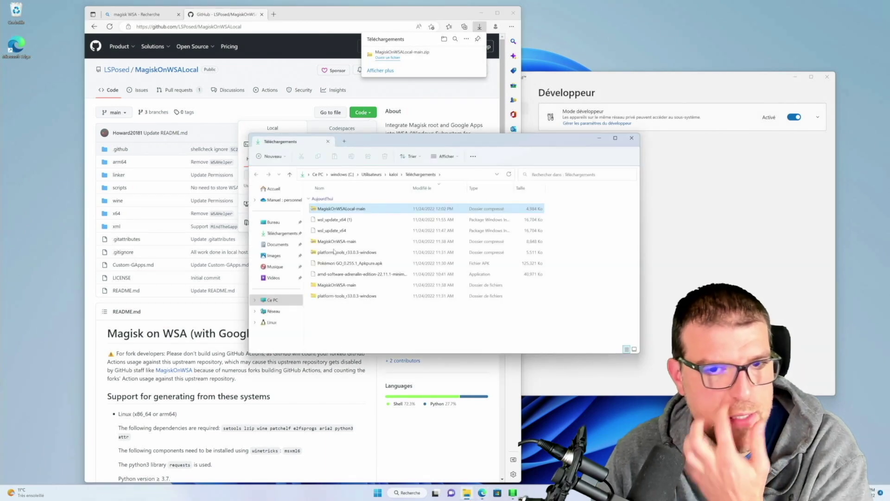
{"action": "left_click", "coordinate": [333, 230], "text": "ctrl"}
{"action": "left_click", "coordinate": [334, 241], "text": "ctrl"}
{"action": "left_click", "coordinate": [334, 253], "text": "ctrl"}
{"action": "left_click", "coordinate": [334, 285], "text": "ctrl"}
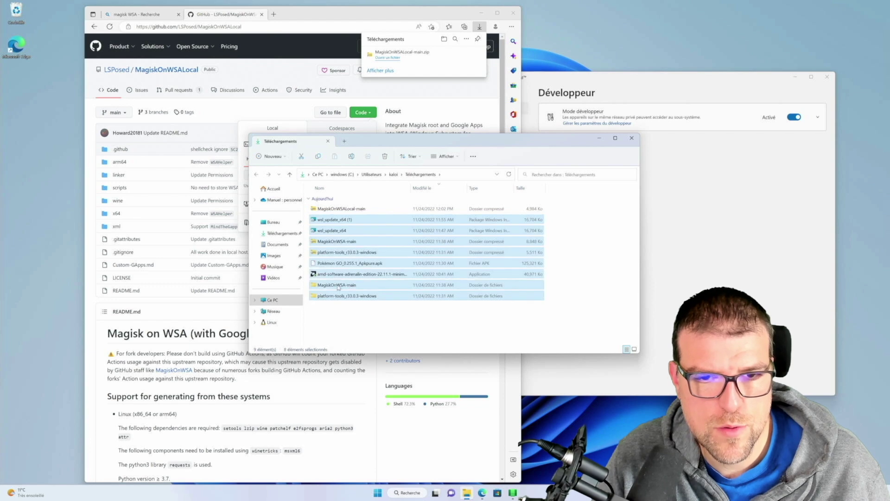
{"action": "key", "text": "Delete"}
Extract the MagiskOnWSALocal-main archive to its default folder in Downloads, and close the Explorer window and the browser's download list.
{"action": "right_click", "coordinate": [345, 212]}
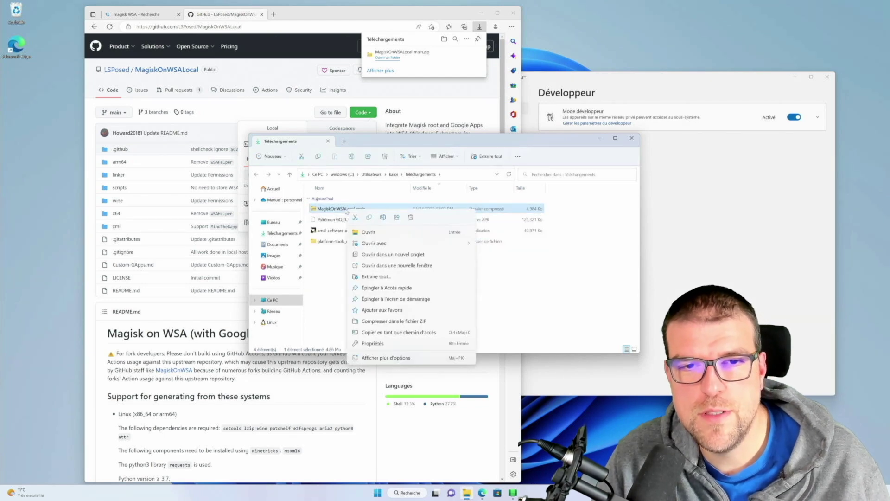
{"action": "left_click", "coordinate": [371, 276]}
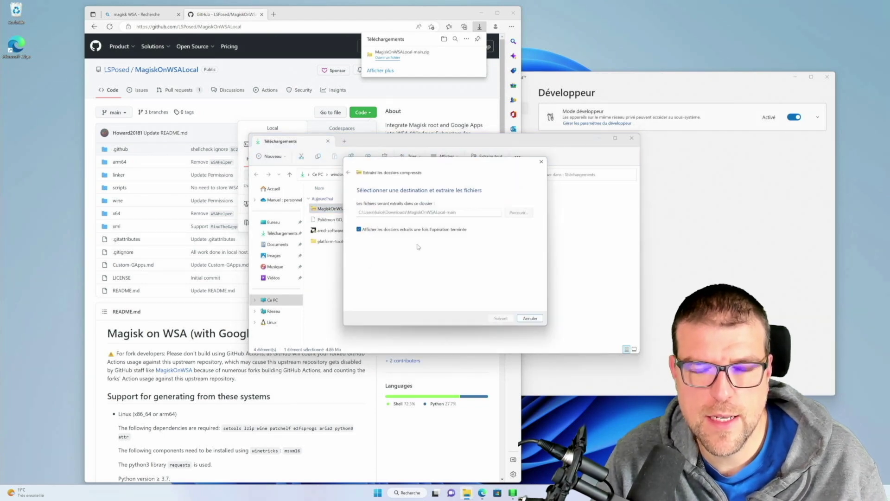
{"action": "key", "text": "Return"}
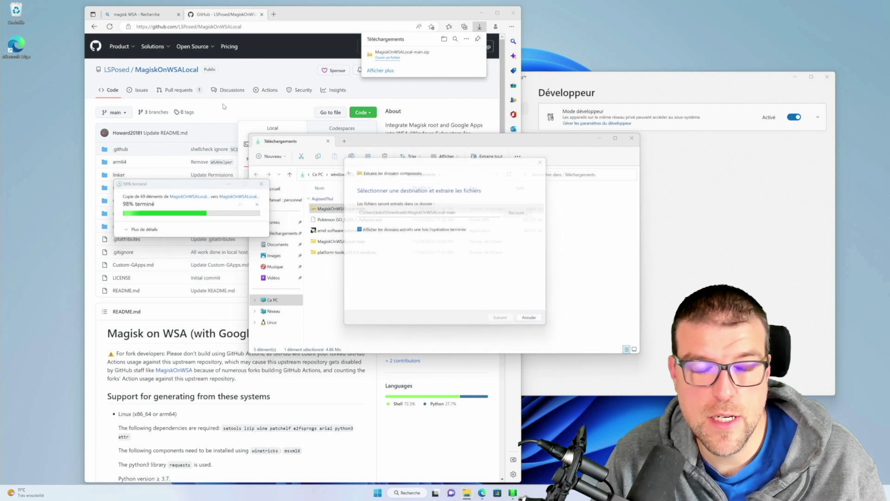
{"action": "left_click", "coordinate": [641, 148]}
{"action": "left_click", "coordinate": [631, 138]}
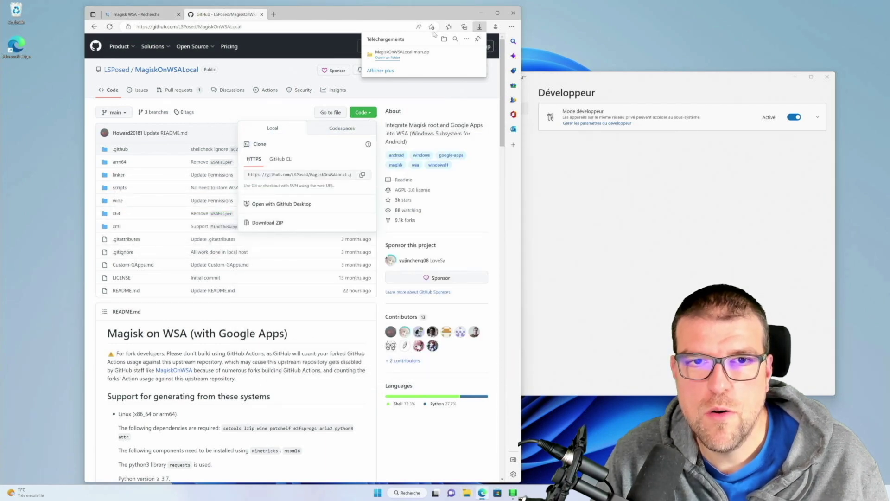
{"action": "left_click", "coordinate": [286, 81]}
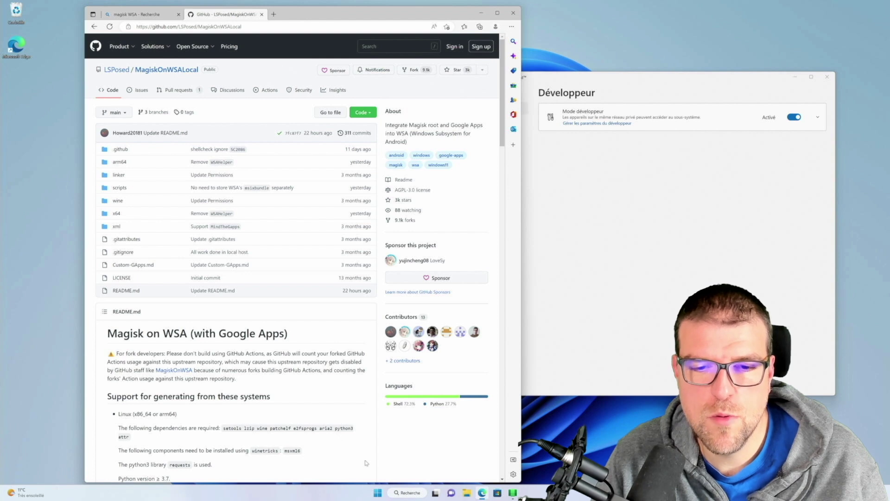
Search for "fonction", open the Windows features list, make sure "Sous-système Windows pour Linux" is enabled, and confirm.
{"action": "left_click", "coordinate": [402, 492]}
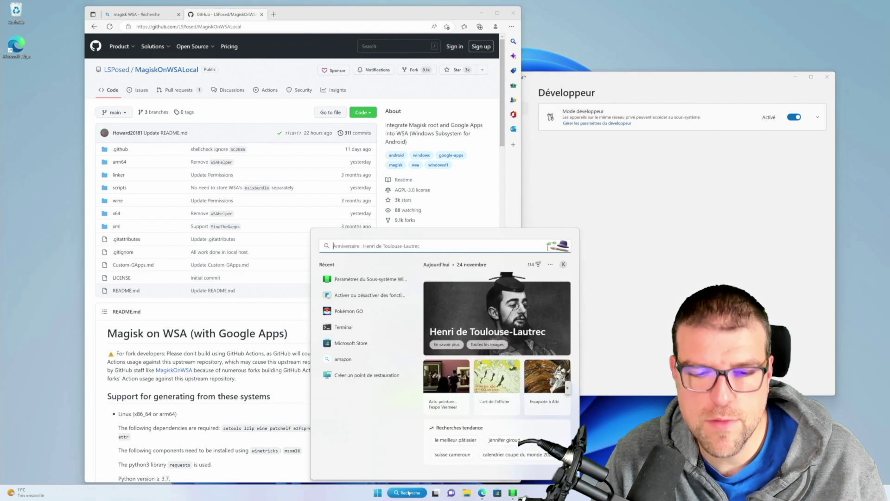
{"action": "type", "text": "fonction"}
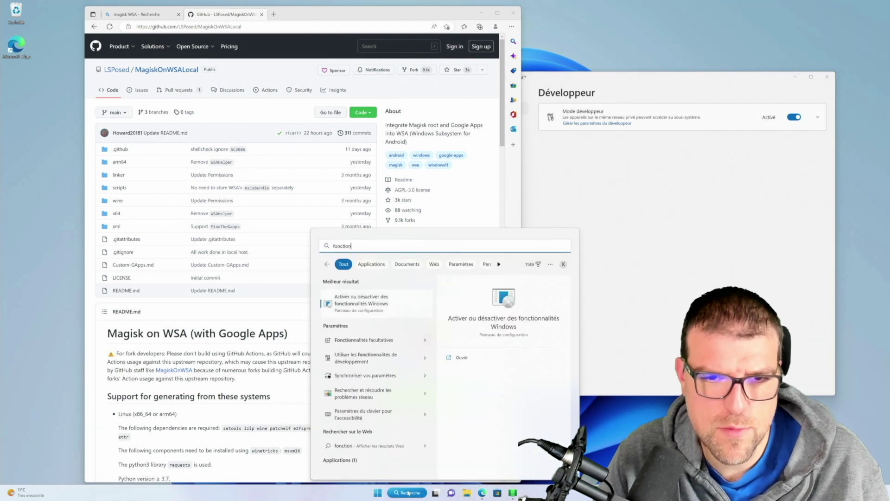
{"action": "left_click", "coordinate": [376, 301]}
{"action": "scroll", "coordinate": [390, 271], "scroll_direction": "down", "scroll_amount": 8}
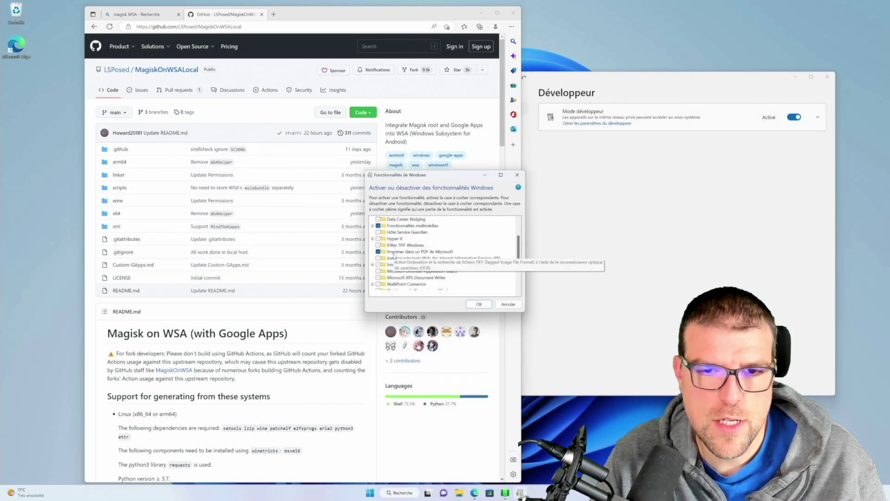
{"action": "scroll", "coordinate": [390, 272], "scroll_direction": "down", "scroll_amount": 2}
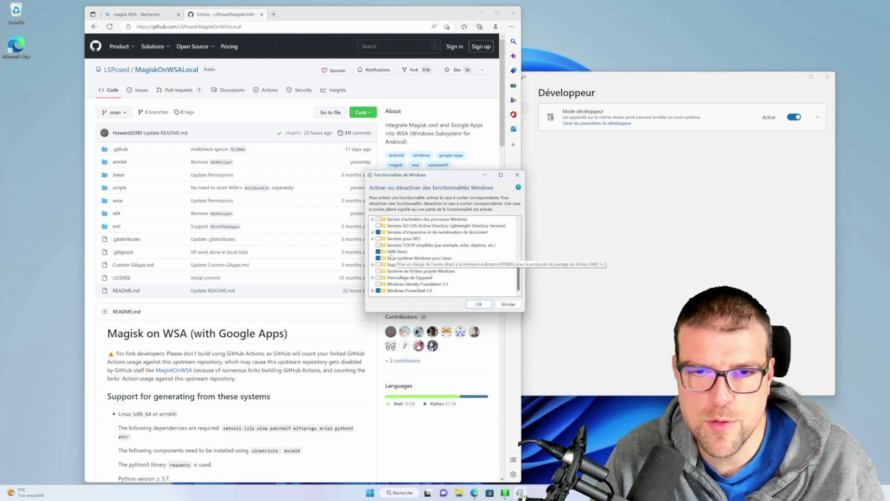
{"action": "left_click", "coordinate": [378, 258]}
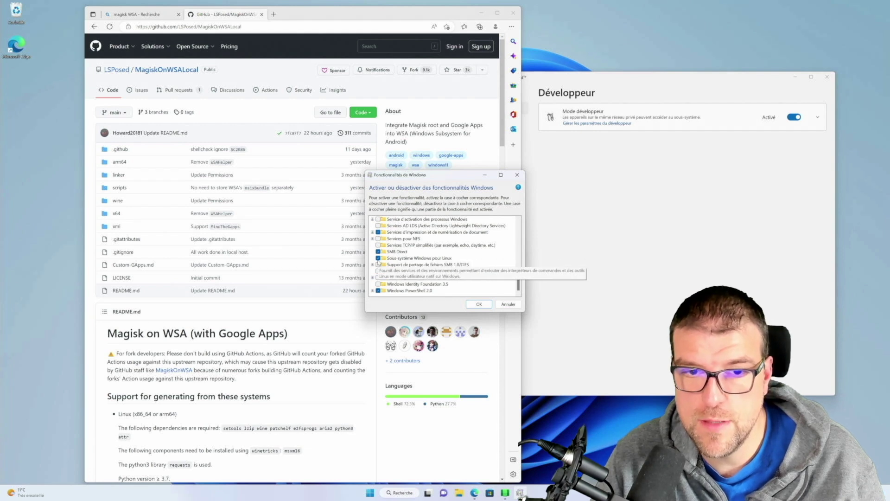
{"action": "left_click", "coordinate": [481, 304]}
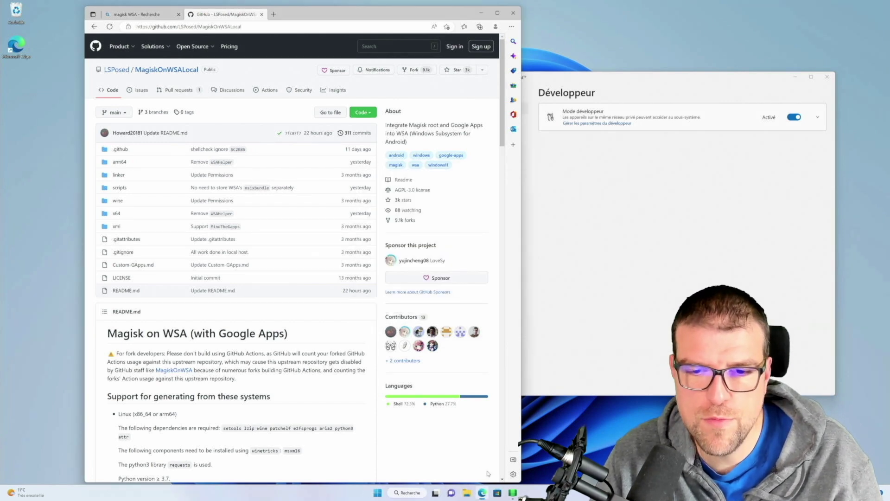
Search the Microsoft Store for "ubuntu" and launch the Ubuntu app.
{"action": "left_click", "coordinate": [498, 493]}
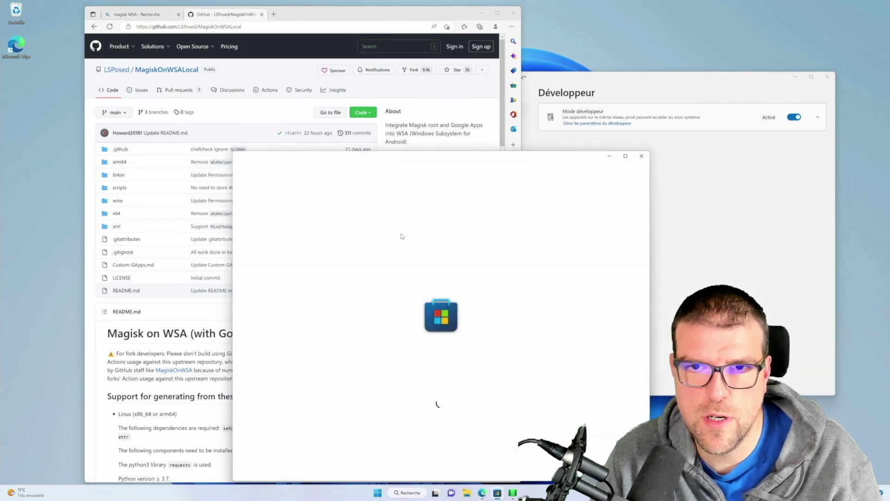
{"action": "type", "text": "ubuntu"}
{"action": "key", "text": "Return"}
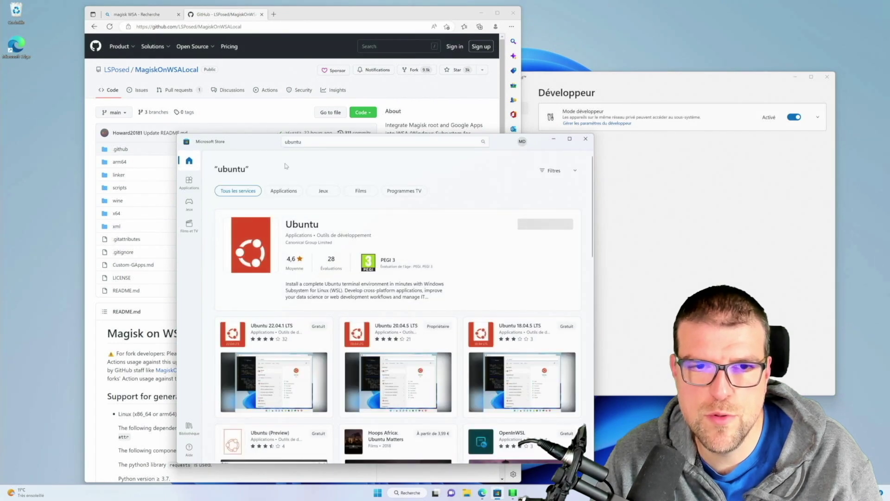
{"action": "left_click", "coordinate": [537, 225]}
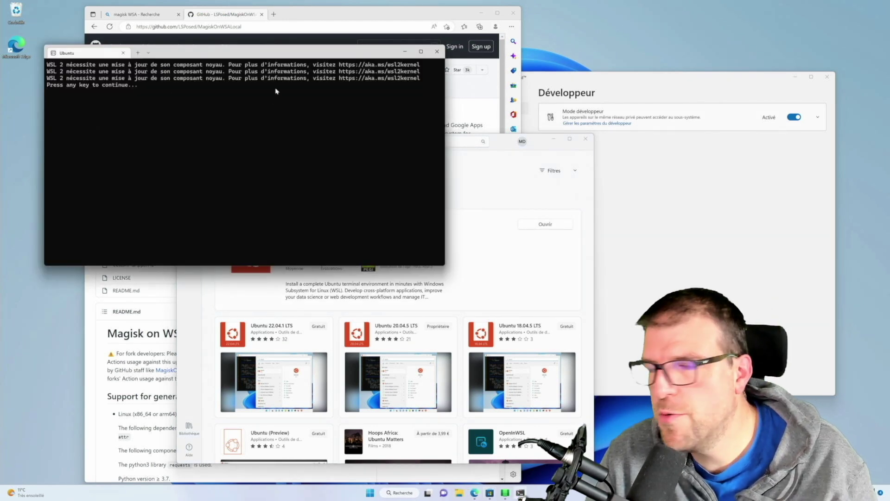
Follow the aka.ms/wsl2kernel link, download the WSL2 Linux kernel update package for x64 machines, and install it with administrator approval.
{"action": "left_click_drag", "start_coordinate": [250, 55], "coordinate": [212, 124]}
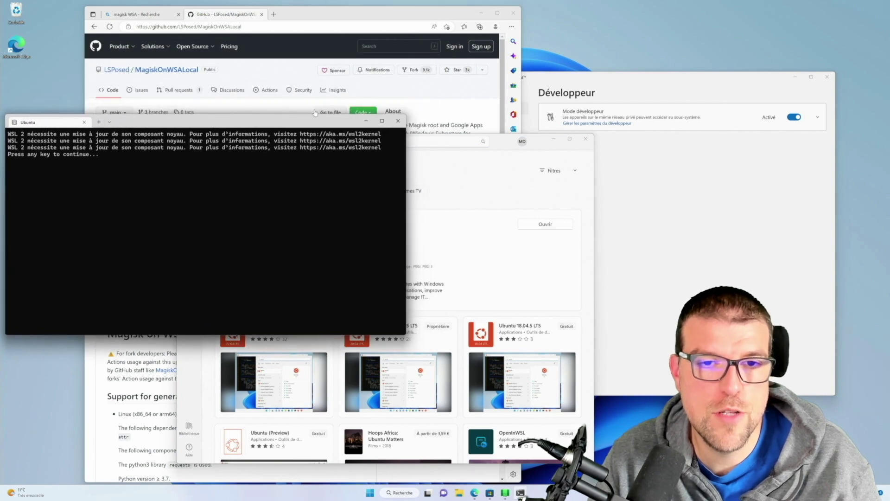
{"action": "left_click", "coordinate": [311, 135], "text": "ctrl"}
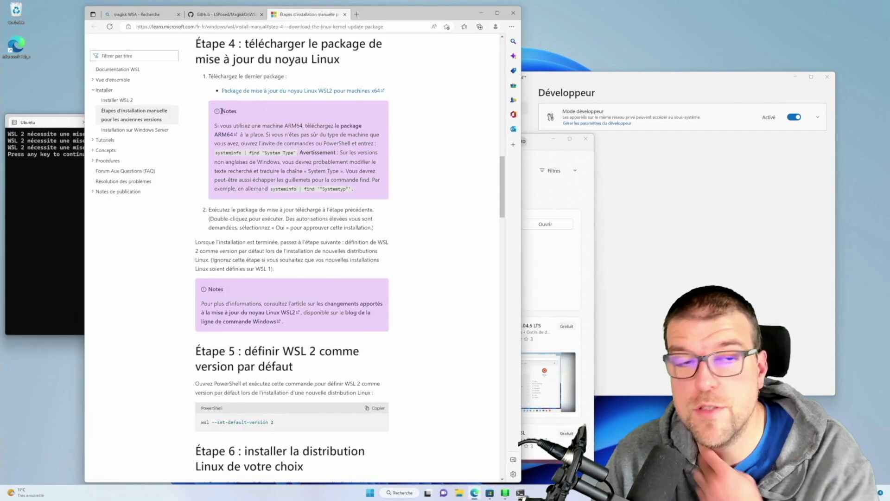
{"action": "left_click", "coordinate": [247, 90]}
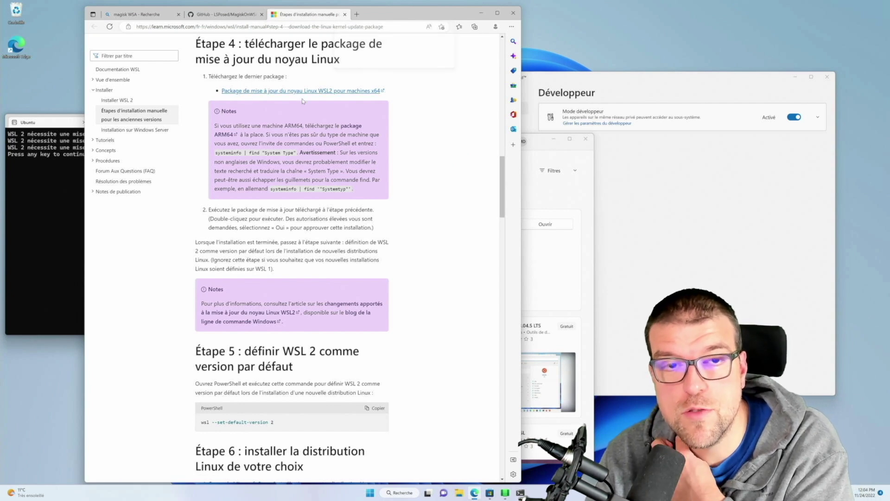
{"action": "left_click", "coordinate": [387, 57]}
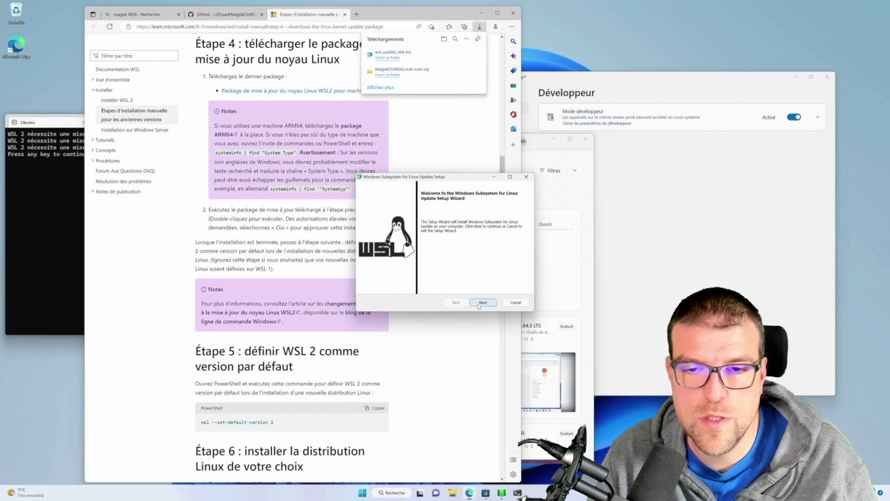
{"action": "left_click", "coordinate": [481, 303]}
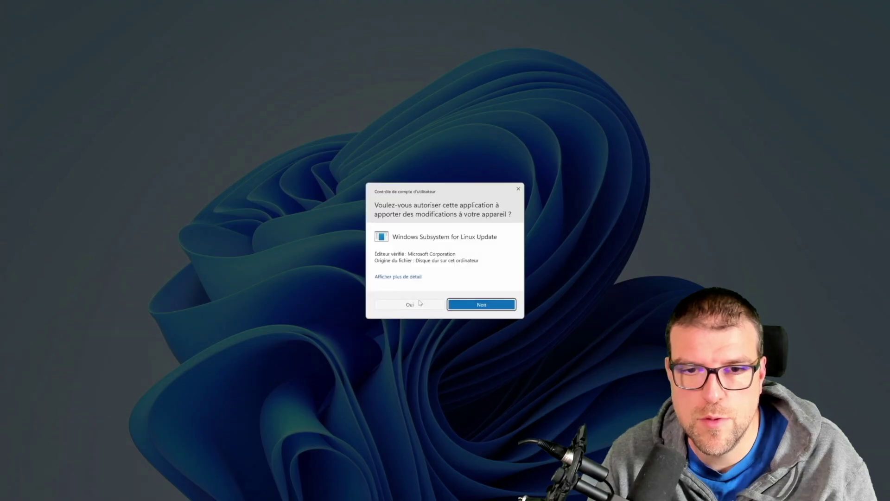
{"action": "left_click", "coordinate": [420, 302]}
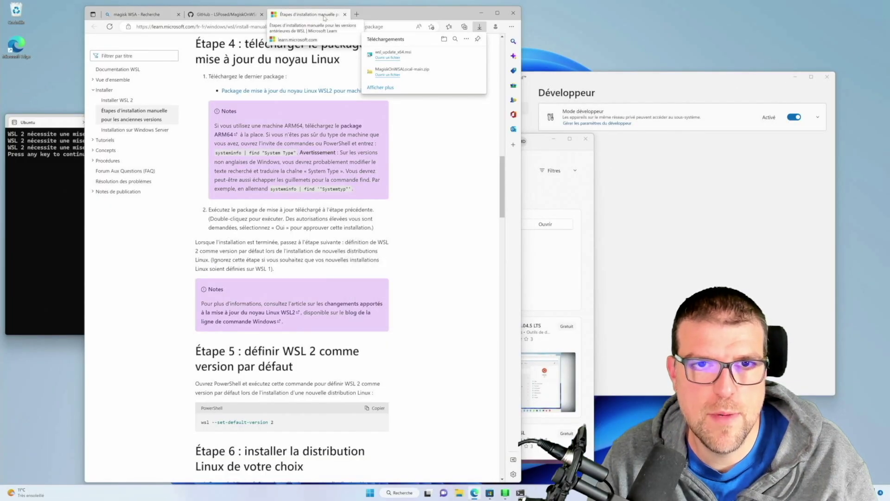
Close the WSL instructions page, move the browser aside, dismiss the Ubuntu terminal, and minimise the Microsoft Store.
{"action": "left_click", "coordinate": [344, 14]}
{"action": "left_click_drag", "start_coordinate": [345, 14], "coordinate": [636, 15]}
{"action": "left_click", "coordinate": [355, 143]}
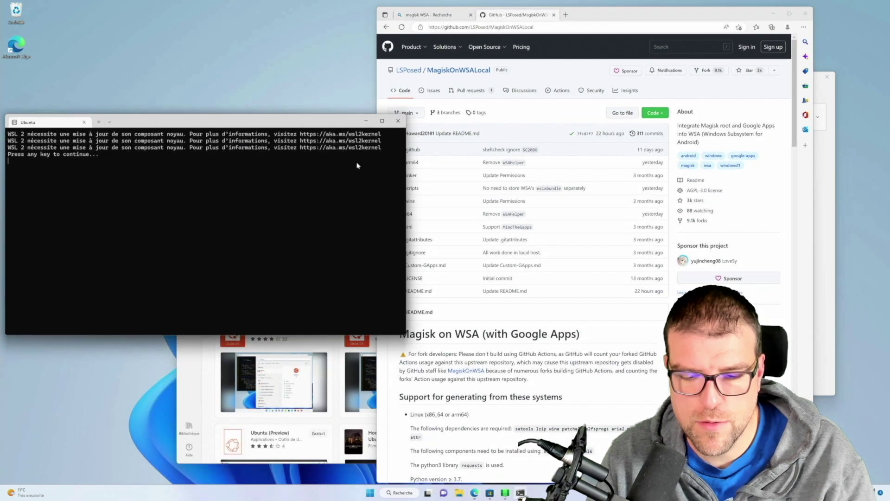
{"action": "key", "text": "Return"}
{"action": "left_click", "coordinate": [504, 260]}
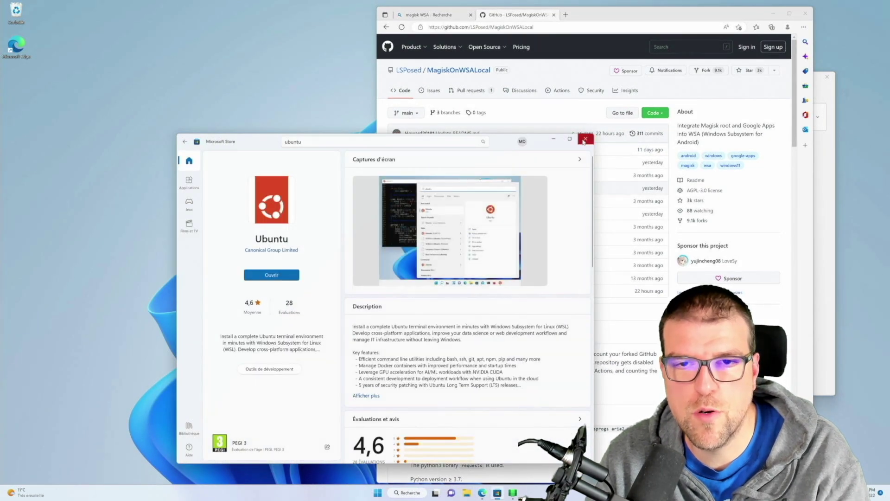
{"action": "left_click", "coordinate": [553, 138]}
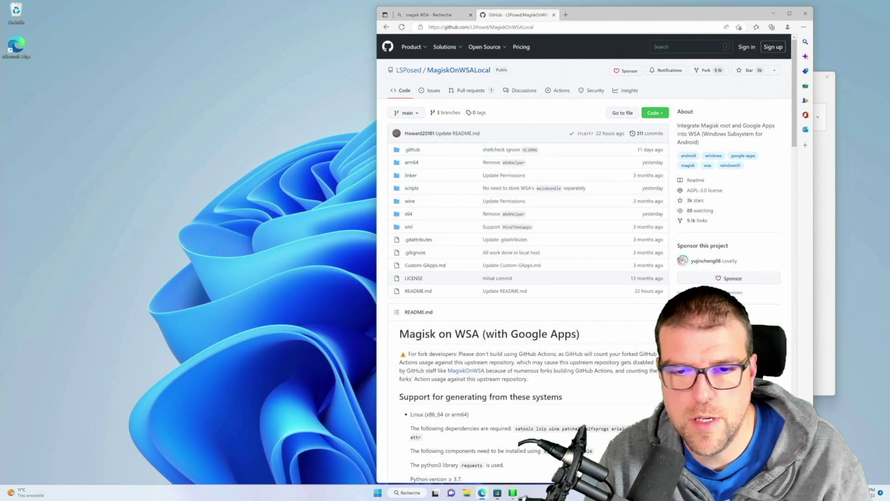
Search Windows for "ubuntu" and open the Ubuntu app from the results.
{"action": "left_click", "coordinate": [425, 492]}
{"action": "type", "text": "ubunu"}
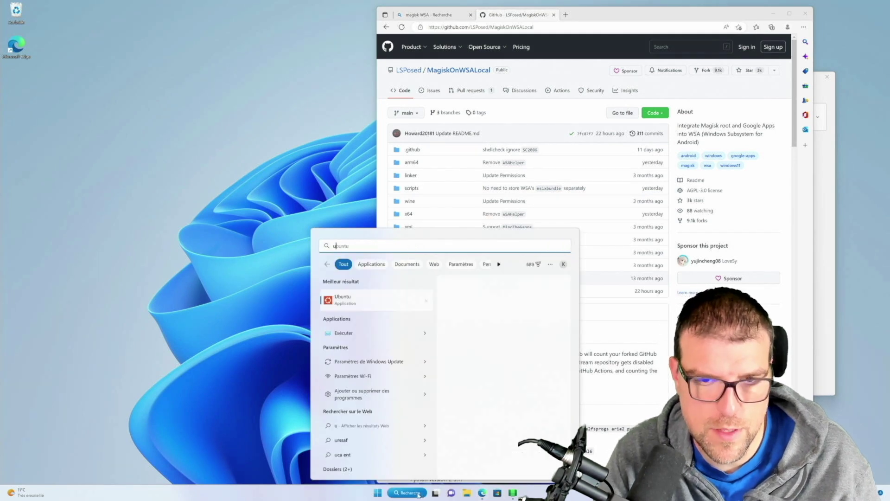
{"action": "left_click", "coordinate": [364, 302]}
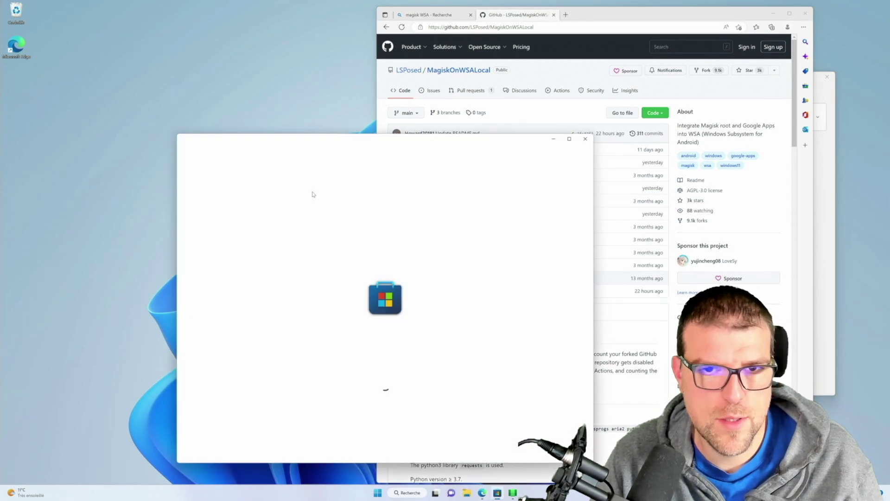
Find Ubuntu among the installed applications in Windows Settings, uninstall it, and close Settings.
{"action": "right_click", "coordinate": [378, 492]}
{"action": "left_click", "coordinate": [367, 290]}
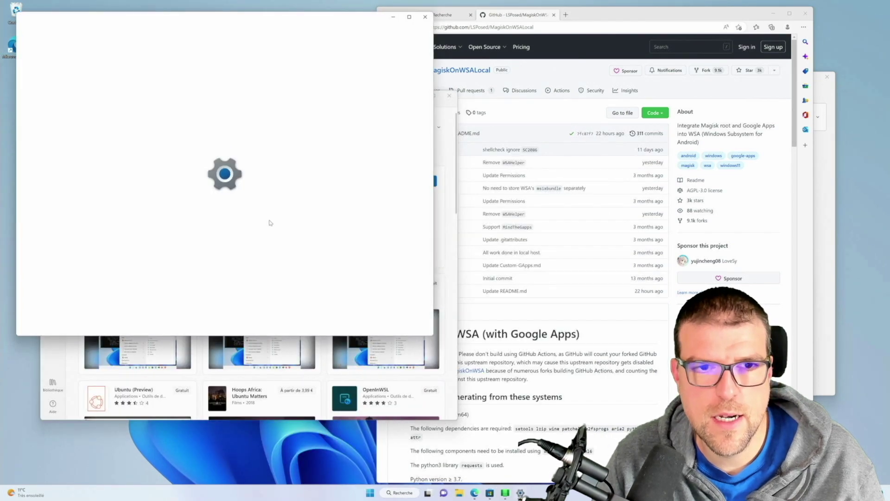
{"action": "left_click", "coordinate": [179, 40]}
{"action": "type", "text": "ubunt"}
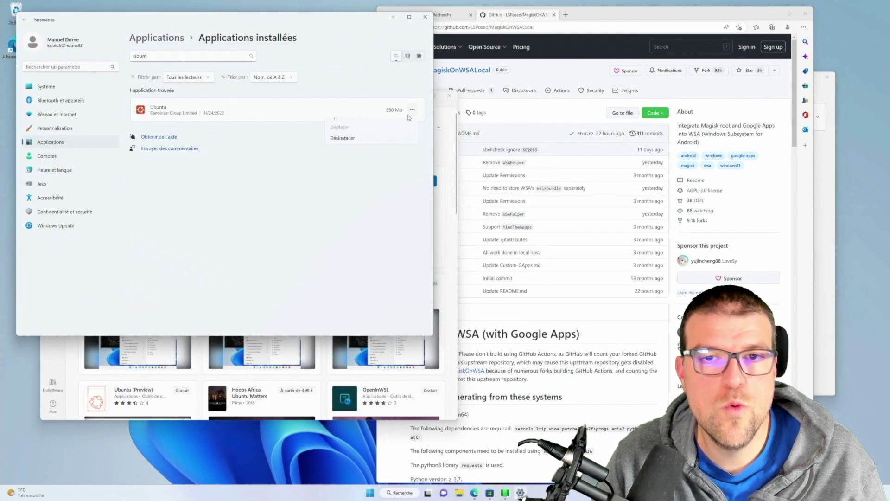
{"action": "left_click", "coordinate": [412, 109]}
{"action": "left_click", "coordinate": [343, 146]}
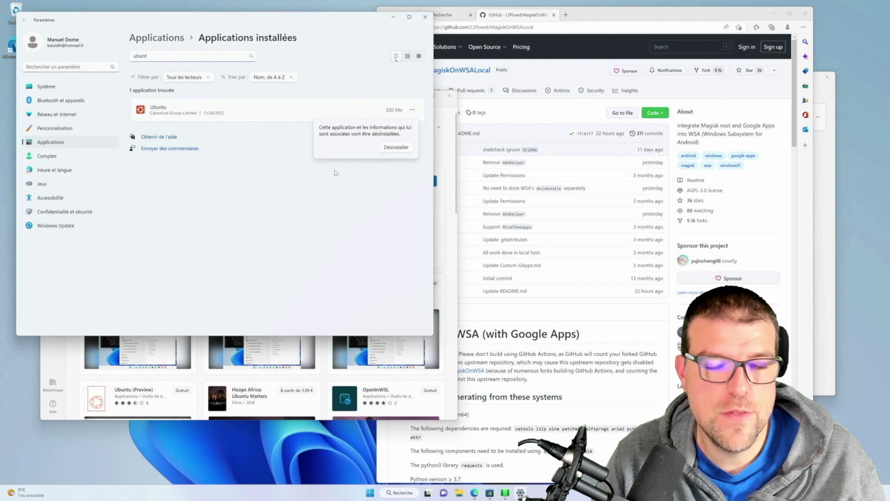
{"action": "left_click", "coordinate": [388, 150]}
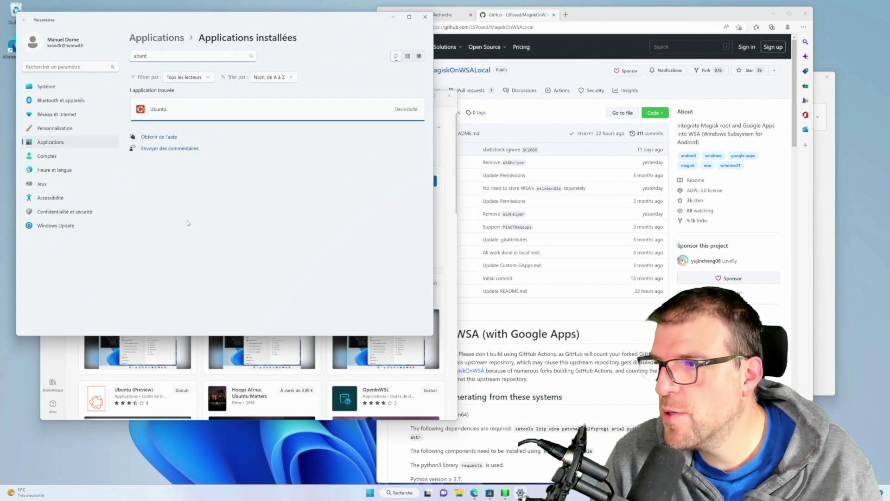
{"action": "left_click", "coordinate": [425, 16]}
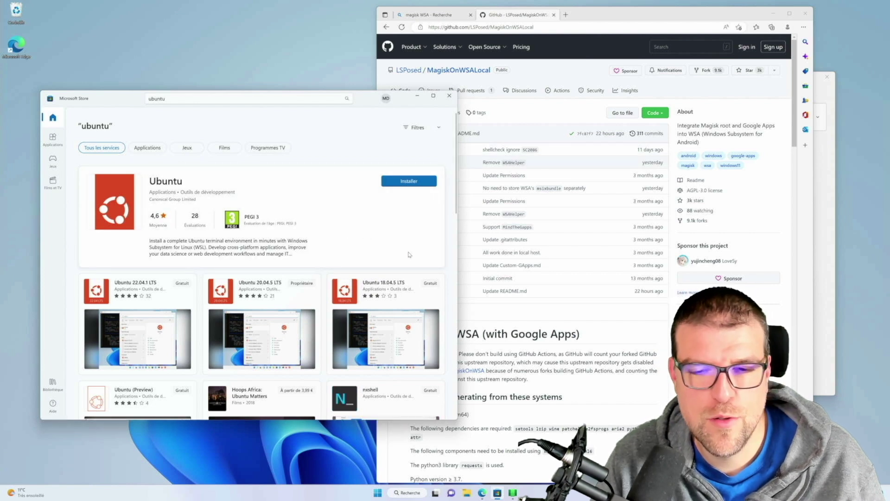
Reinstall the Ubuntu app from the Microsoft Store search results and minimise the store.
{"action": "left_click", "coordinate": [406, 182]}
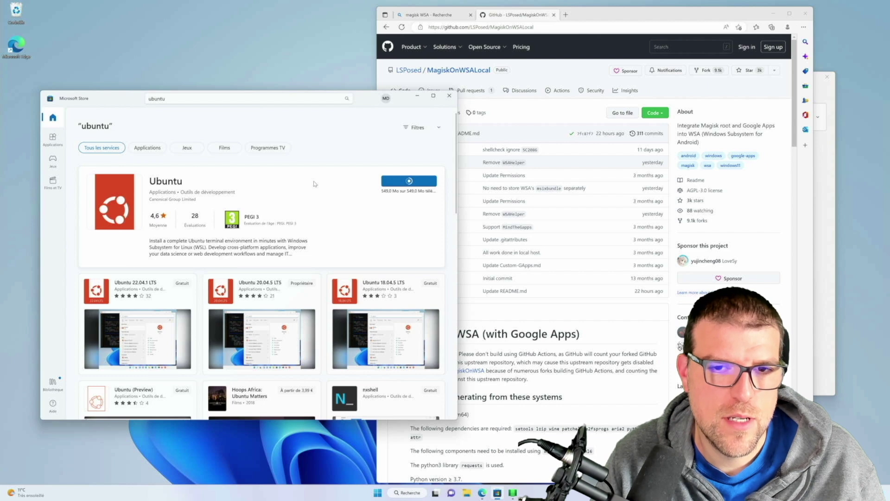
{"action": "left_click", "coordinate": [417, 96]}
Restart Windows and sign back in with the account PIN.
{"action": "left_click", "coordinate": [378, 492]}
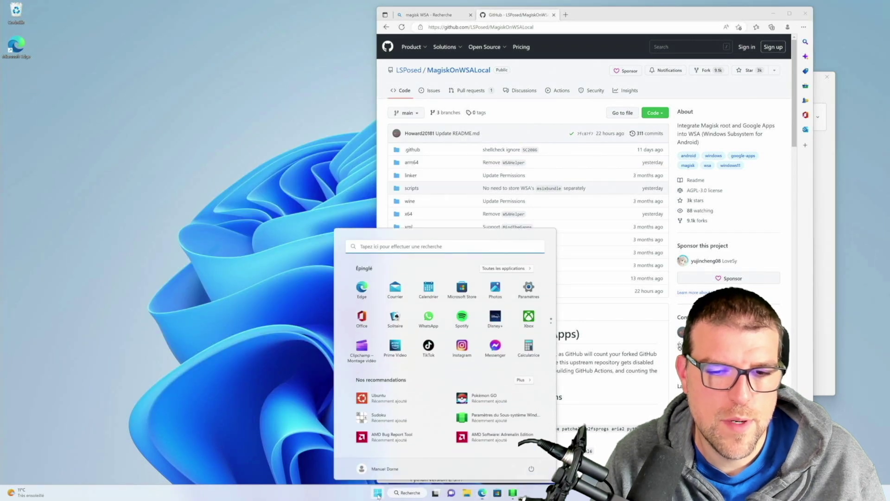
{"action": "left_click", "coordinate": [530, 457]}
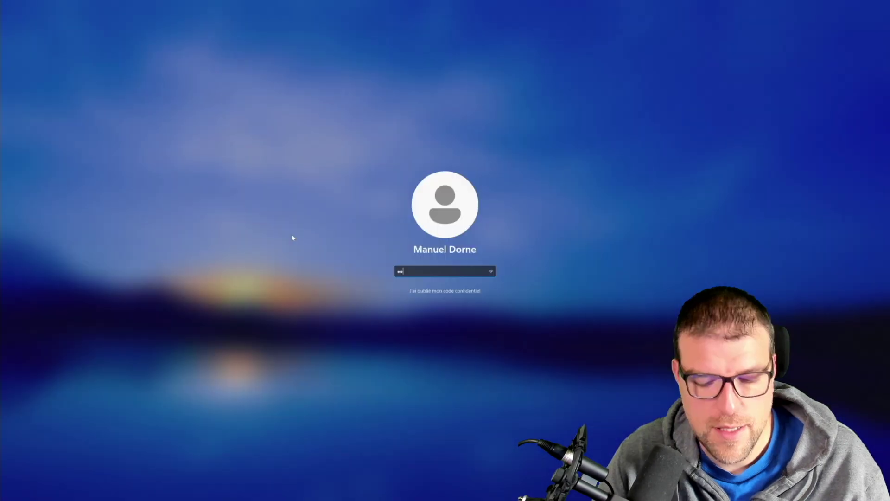
{"action": "type", "text": "••"}
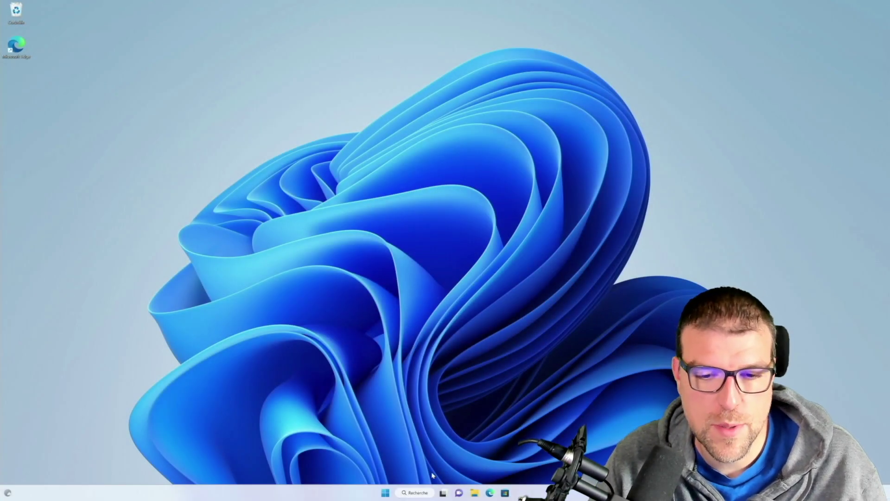
Launch Ubuntu 22.04.1 LTS and move its terminal window over the Microsoft Store window.
{"action": "left_click", "coordinate": [415, 493]}
{"action": "left_click", "coordinate": [347, 281]}
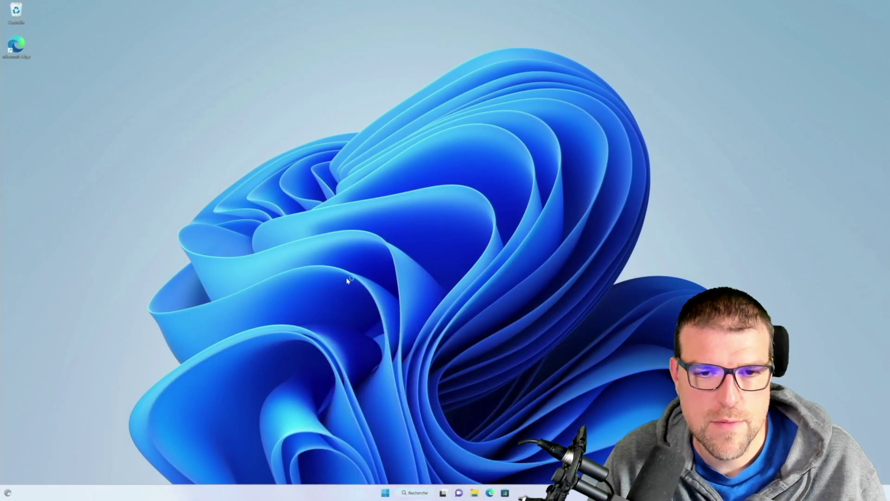
{"action": "left_click_drag", "start_coordinate": [299, 207], "coordinate": [400, 233]}
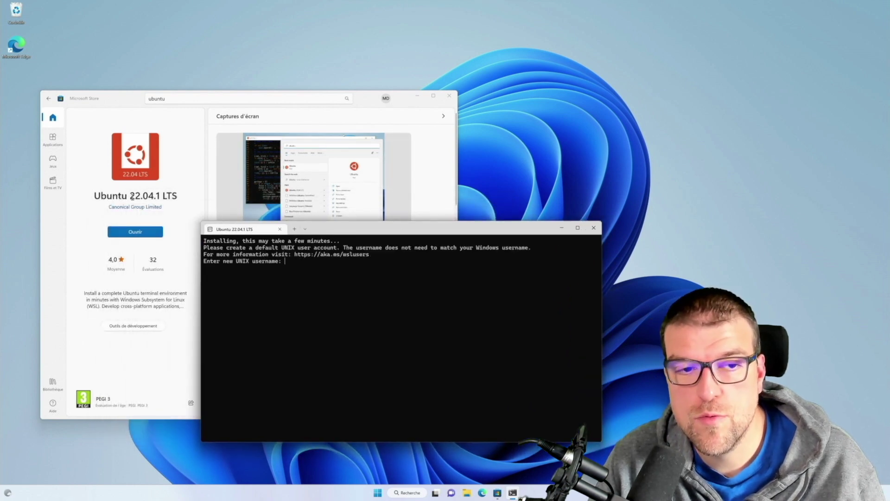
{"action": "left_click_drag", "start_coordinate": [294, 232], "coordinate": [214, 221]}
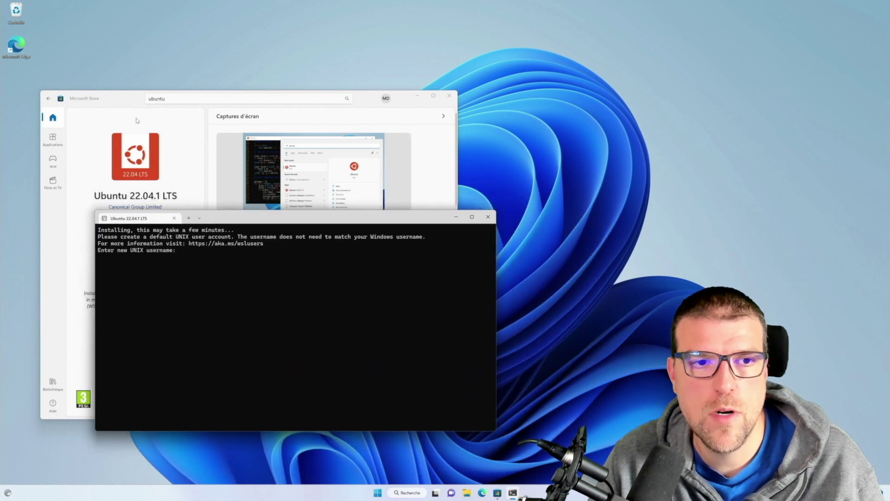
Try to open the plain Ubuntu app from the Microsoft Store results, close its terminal, and minimise the store.
{"action": "left_click", "coordinate": [137, 102]}
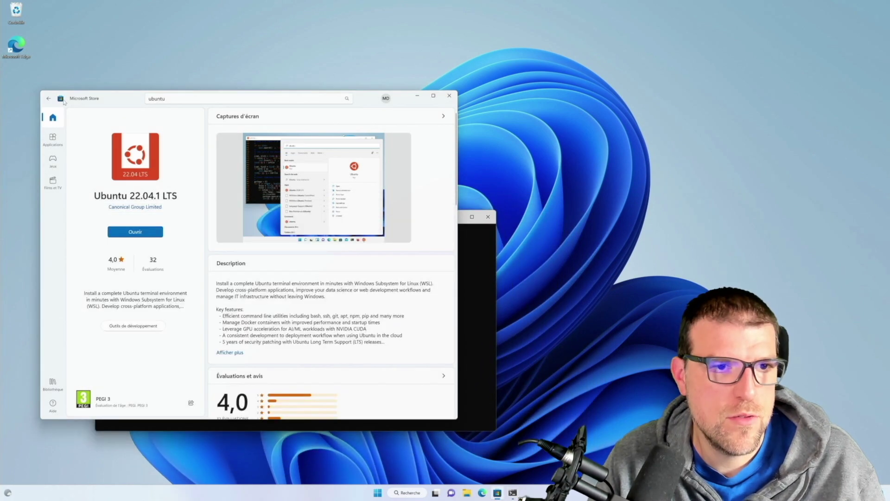
{"action": "left_click", "coordinate": [48, 98]}
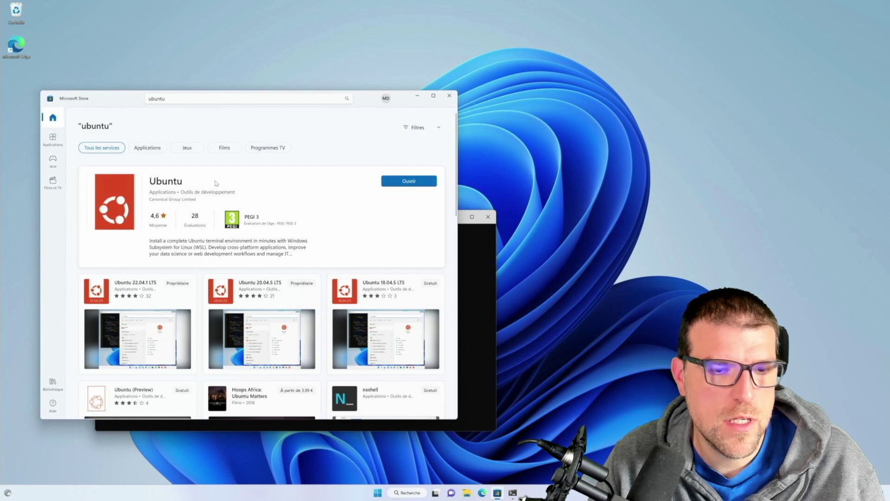
{"action": "left_click", "coordinate": [415, 182]}
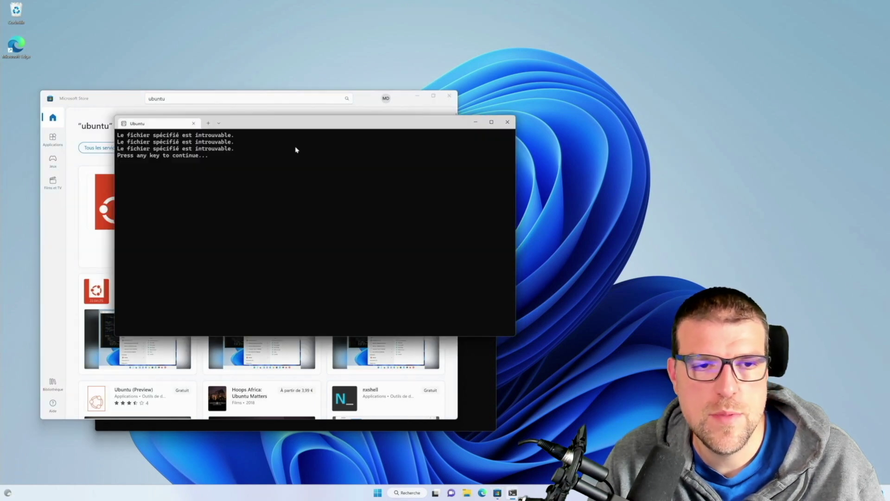
{"action": "left_click", "coordinate": [507, 122]}
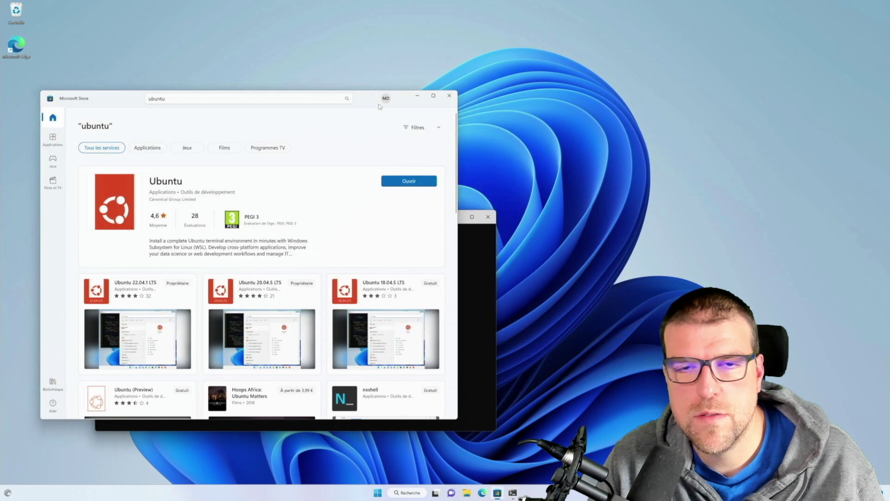
{"action": "left_click", "coordinate": [418, 98]}
Create the default UNIX account in the Ubuntu 22.04.1 LTS terminal by entering a username and entering the new password twice.
{"action": "left_click_drag", "start_coordinate": [289, 217], "coordinate": [249, 110]}
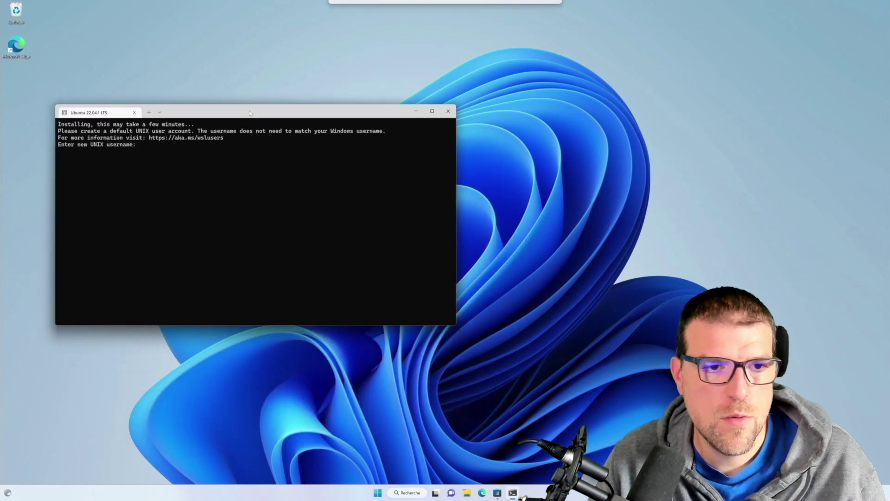
{"action": "type", "text": "korben"}
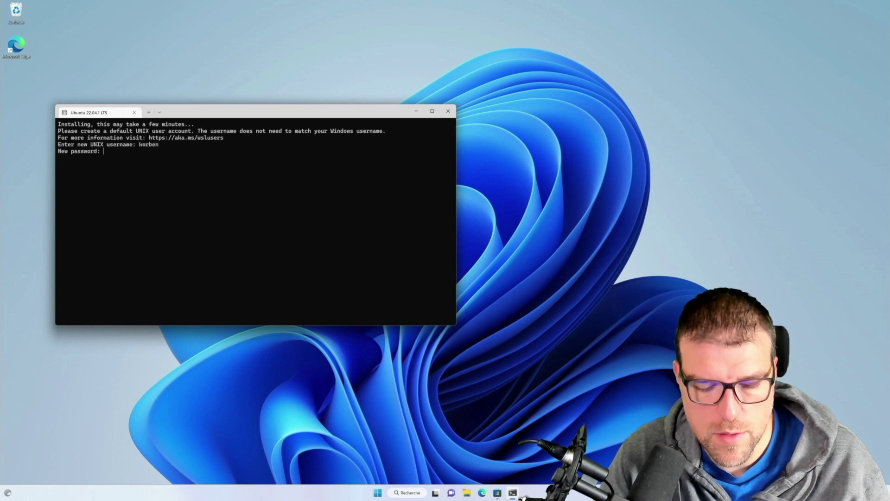
{"action": "key", "text": "Return"}
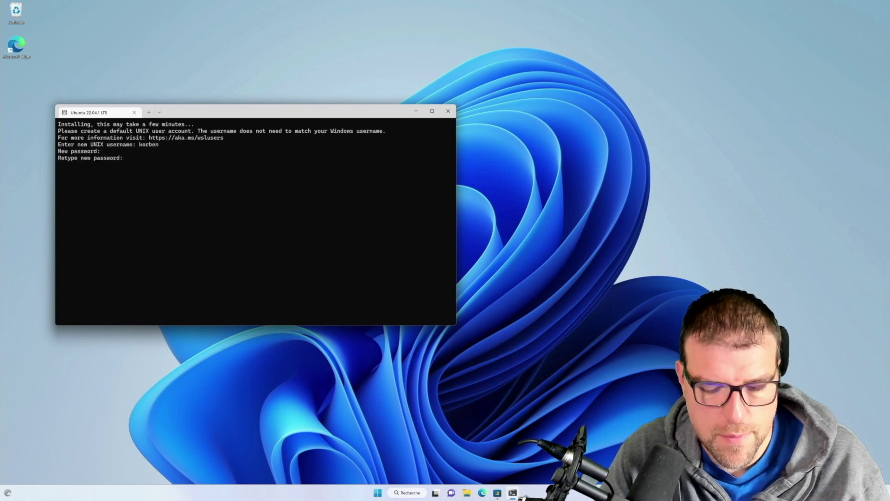
{"action": "key", "text": "Return"}
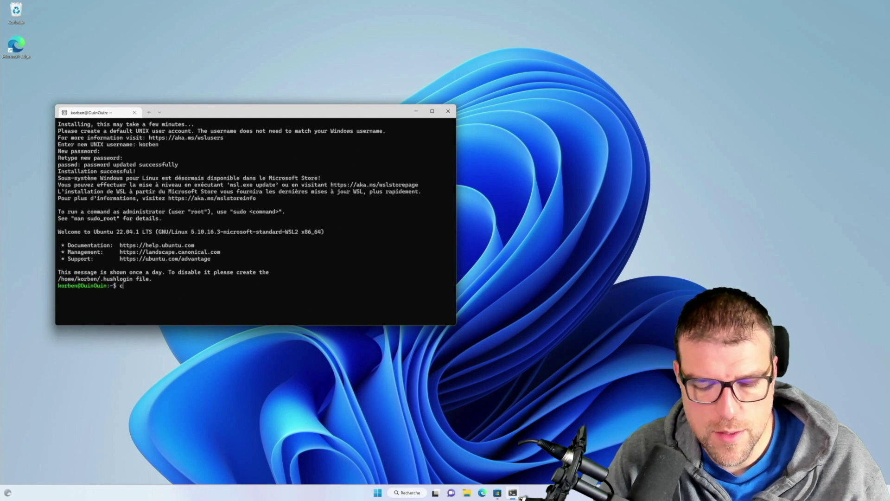
Change to the mounted Windows drive at /mnt/c in the Ubuntu terminal and list its contents.
{"action": "type", "text": "cd /mnt/"}
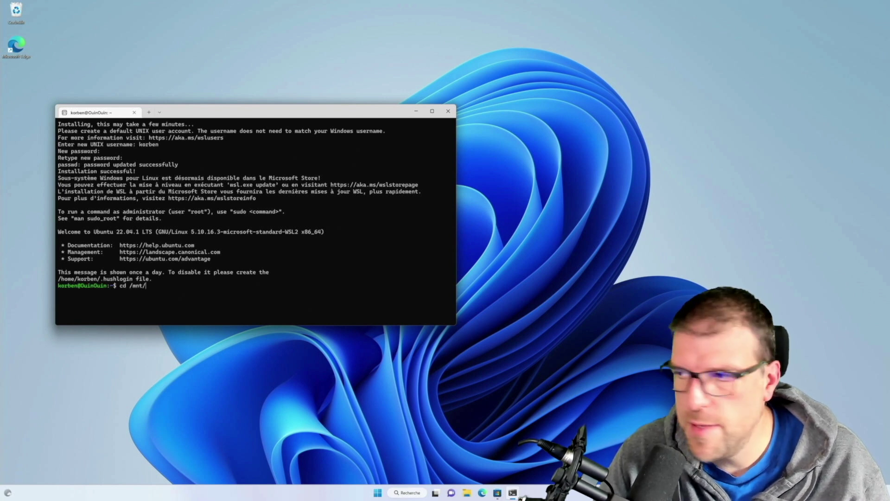
{"action": "key", "text": "Return"}
{"action": "type", "text": "ls"}
{"action": "key", "text": "Return"}
{"action": "type", "text": "c"}
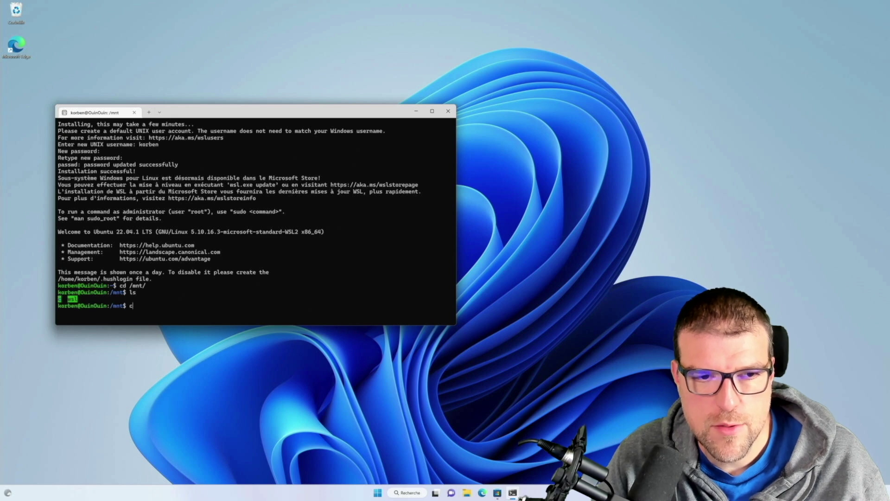
{"action": "type", "text": "d c"}
{"action": "key", "text": "Return"}
{"action": "type", "text": "ls"}
{"action": "key", "text": "Return"}
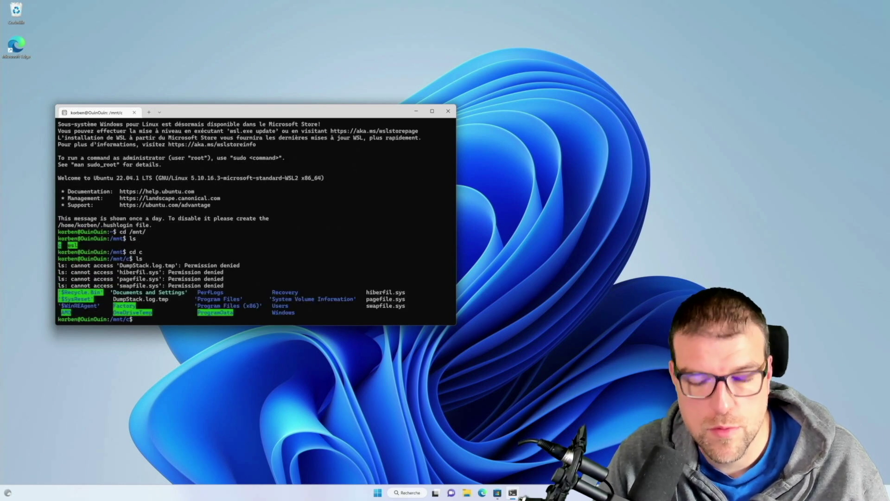
Change to the Windows user's Downloads folder under Users and list its files.
{"action": "type", "text": "cd Users/"}
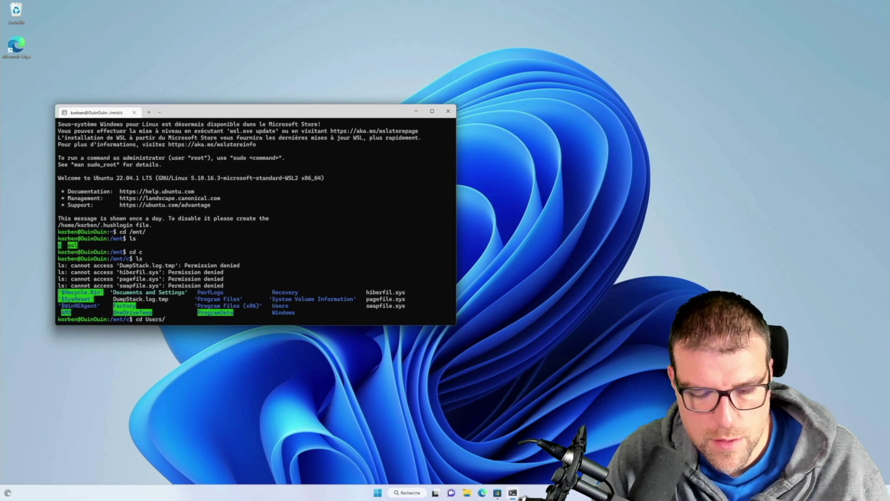
{"action": "type", "text": "kaloi/D"}
{"action": "key", "text": "Tab"}
{"action": "key", "text": "Return"}
{"action": "type", "text": "ls"}
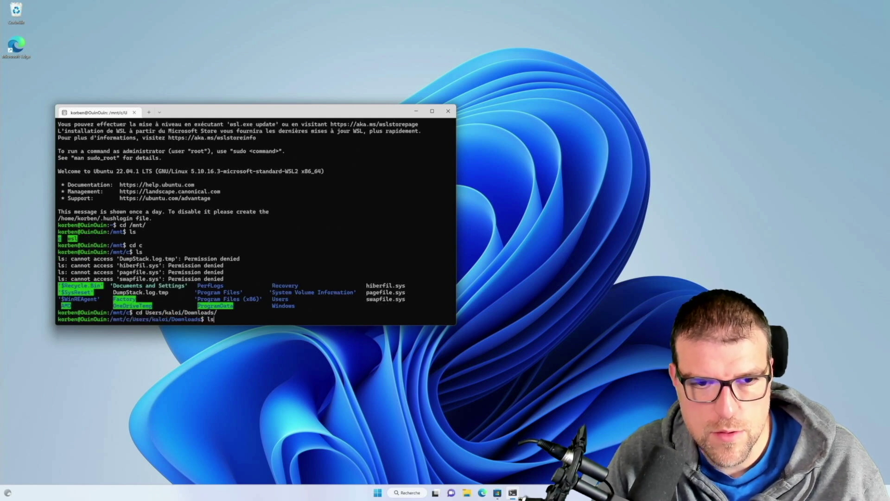
{"action": "key", "text": "Return"}
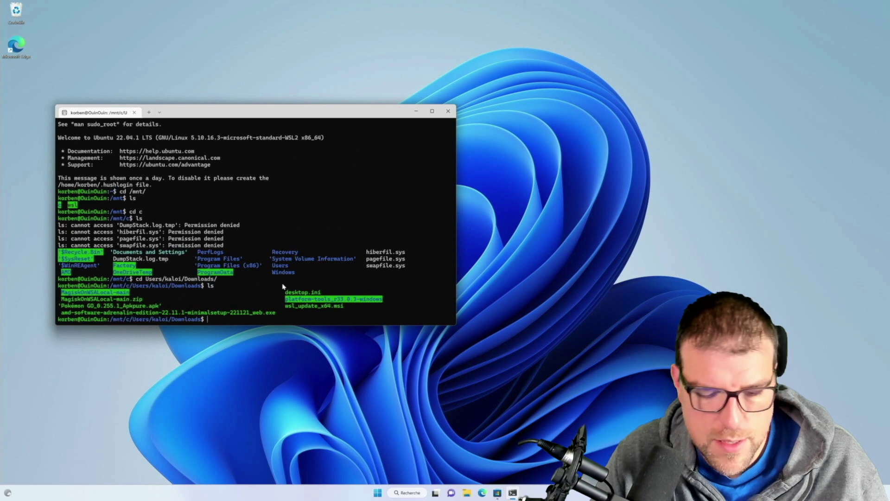
Enter the MagiskOnWSALocal-main folder and the folder of the same name nested inside it, listing the contents of each.
{"action": "type", "text": "cd M"}
{"action": "key", "text": "Tab"}
{"action": "key", "text": "Return"}
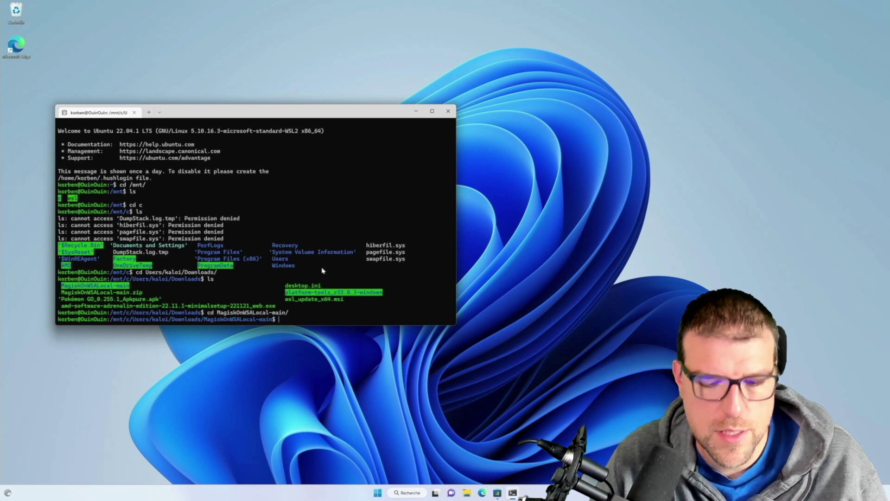
{"action": "type", "text": "ls"}
{"action": "key", "text": "Return"}
{"action": "type", "text": "cd MagiskOnWSALocal-main/"}
{"action": "key", "text": "Tab"}
{"action": "key", "text": "Return"}
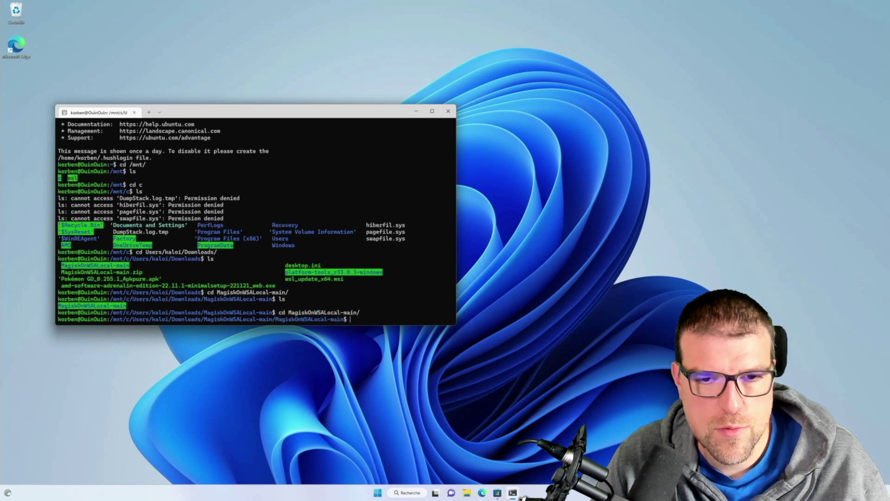
{"action": "type", "text": "ls"}
{"action": "key", "text": "Return"}
Change to the scripts folder and list its files.
{"action": "type", "text": "c s"}
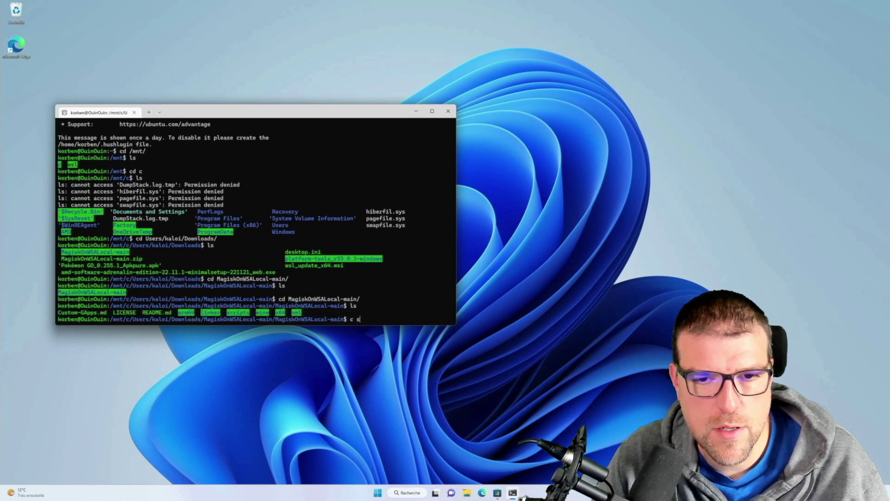
{"action": "type", "text": "d scripts/"}
{"action": "key", "text": "Return"}
{"action": "type", "text": "ls"}
{"action": "key", "text": "Return"}
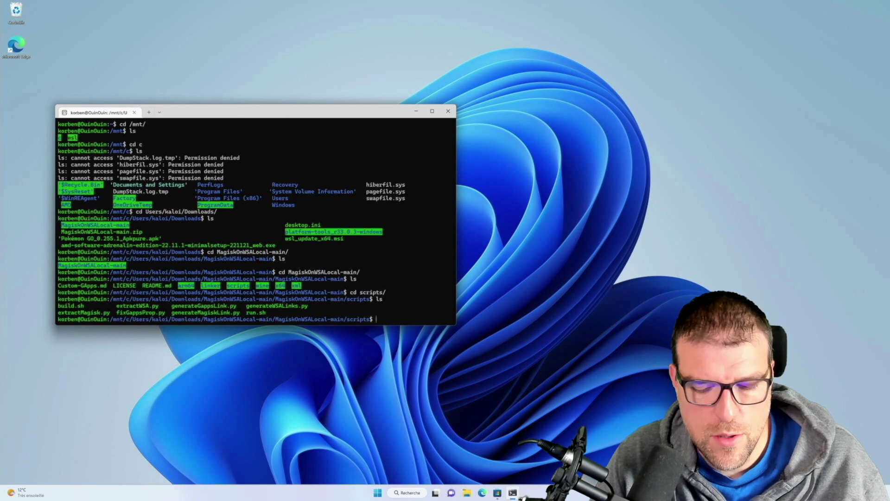
Run ./run.sh, enter the sudo password, and let it install the dependencies.
{"action": "type", "text": "./run.sh"}
{"action": "key", "text": "Return"}
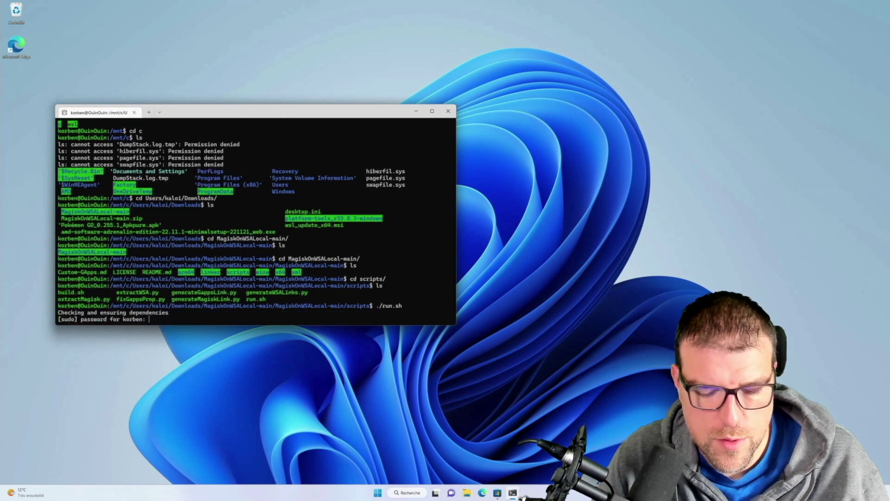
{"action": "key", "text": "Return"}
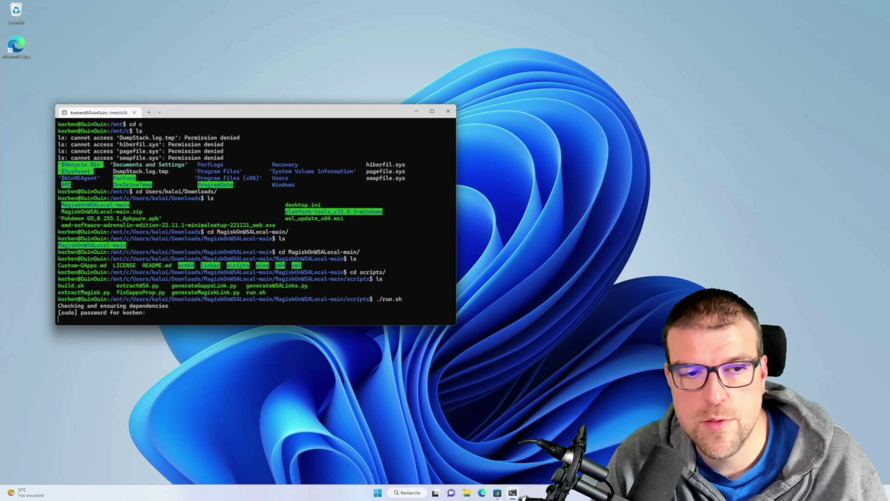
{"action": "key", "text": "Return"}
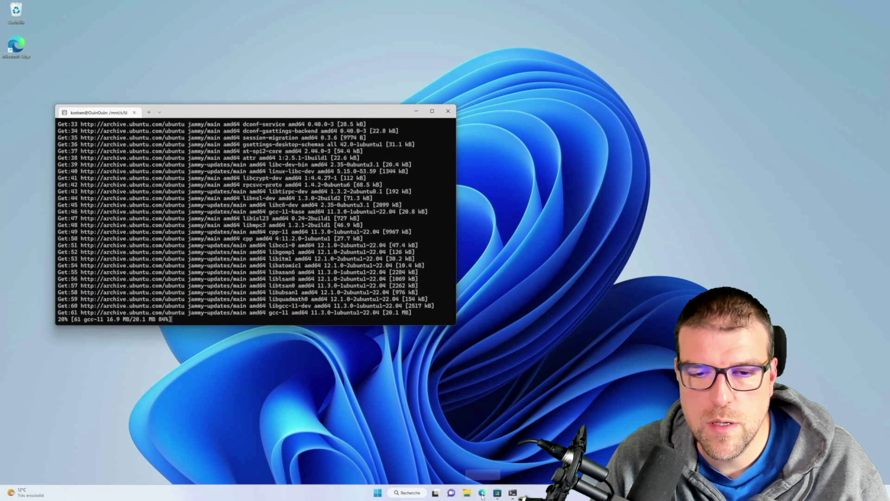
Switch to the MagiskOnWSALocal GitHub page in Edge and read the supported systems and text guide, keeping the terminal visible beside it.
{"action": "left_click", "coordinate": [482, 494]}
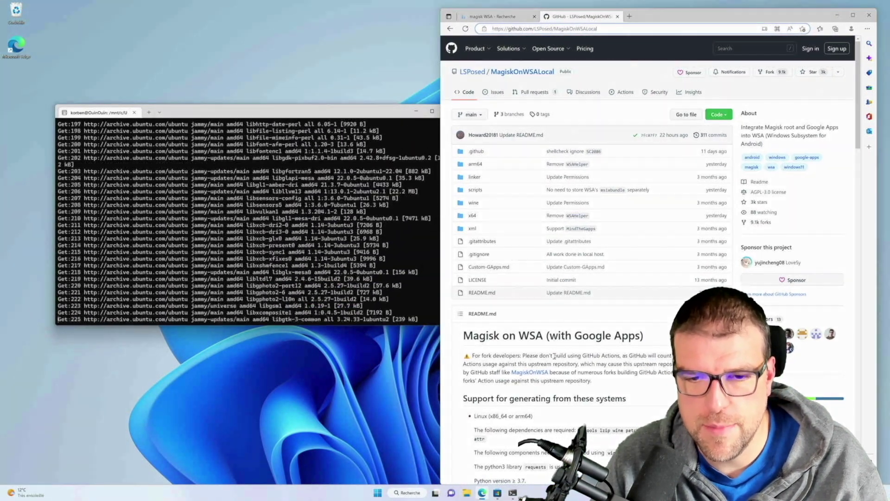
{"action": "scroll", "coordinate": [554, 356], "scroll_direction": "down", "scroll_amount": 7}
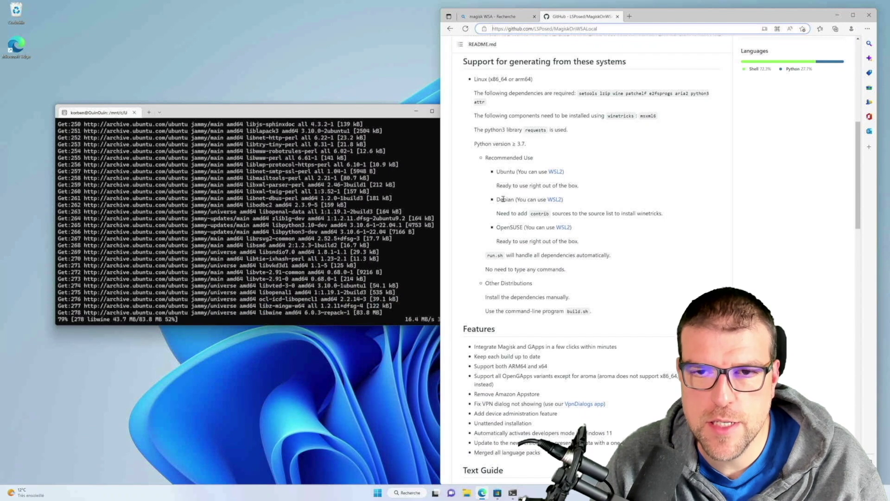
{"action": "double_click", "coordinate": [504, 199]}
{"action": "double_click", "coordinate": [509, 227]}
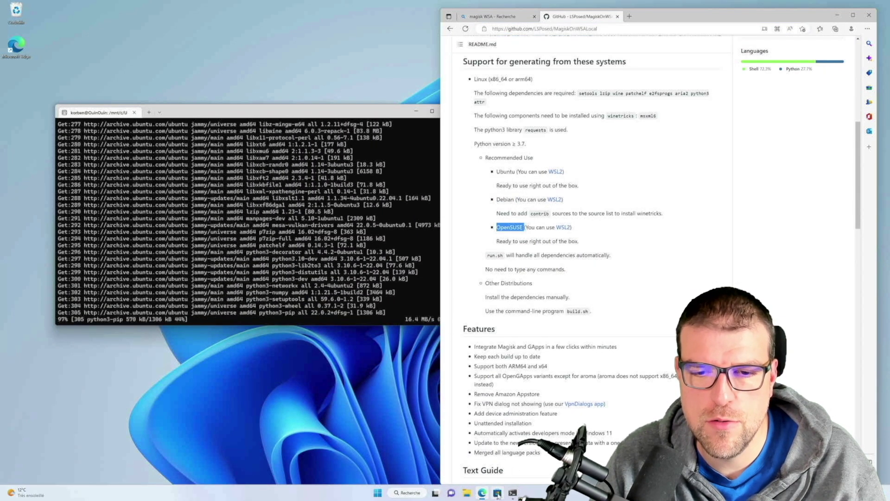
{"action": "scroll", "coordinate": [556, 371], "scroll_direction": "down", "scroll_amount": 10}
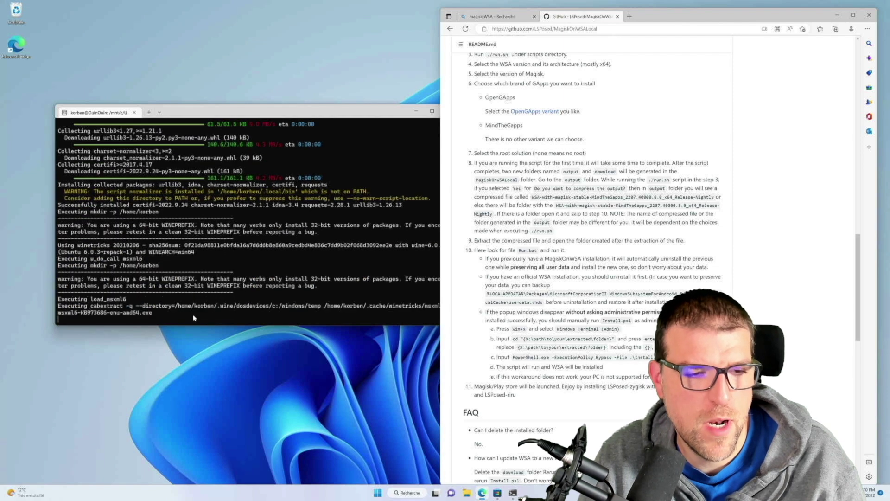
{"action": "left_click_drag", "start_coordinate": [280, 116], "coordinate": [252, 122]}
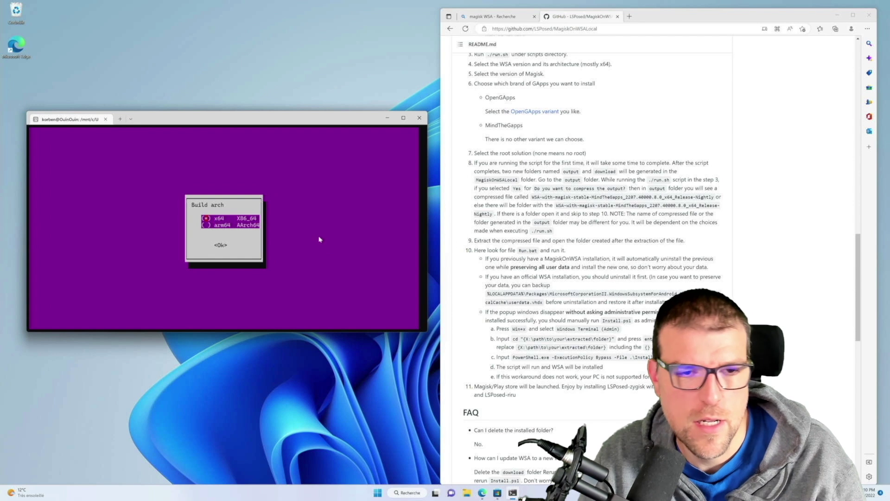